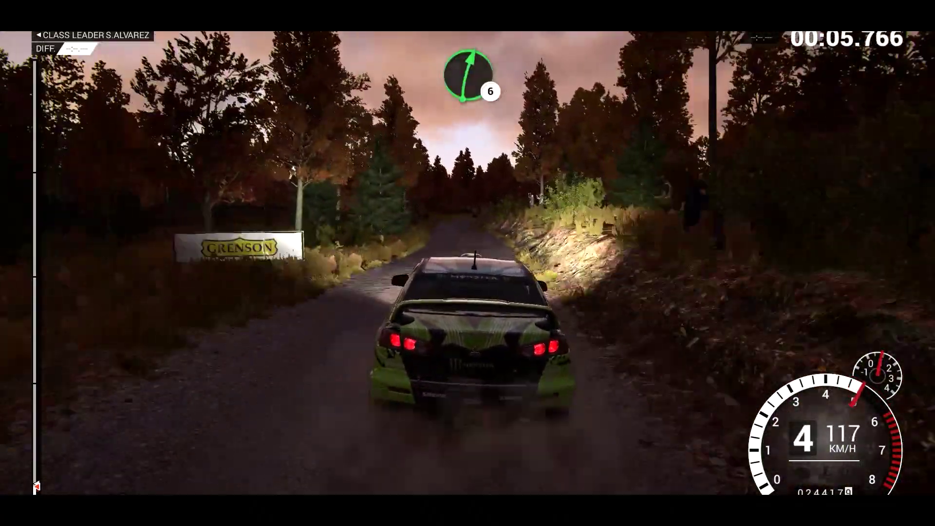
Step: Open AMD Radeon Software and look over the games list, its add-game options, the media files and the hardware compatibility overview
key("alt+r")
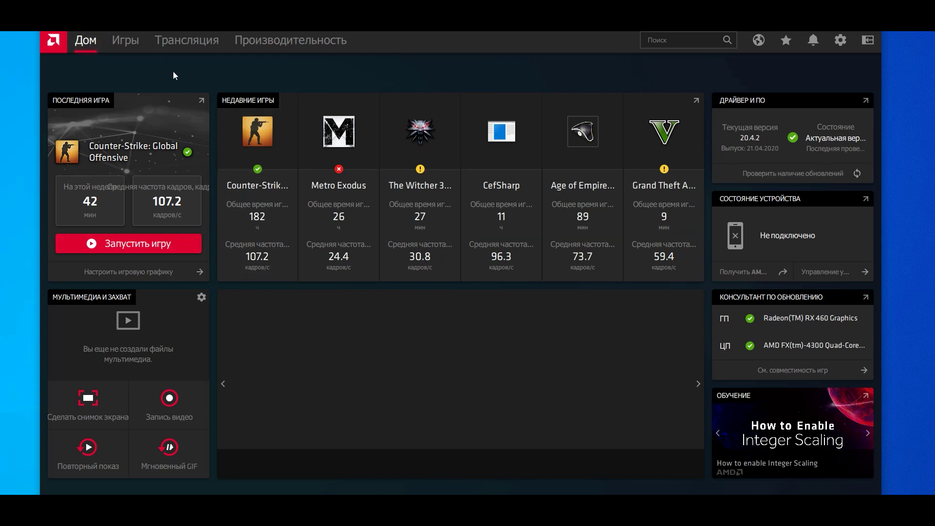
left_click(122, 41)
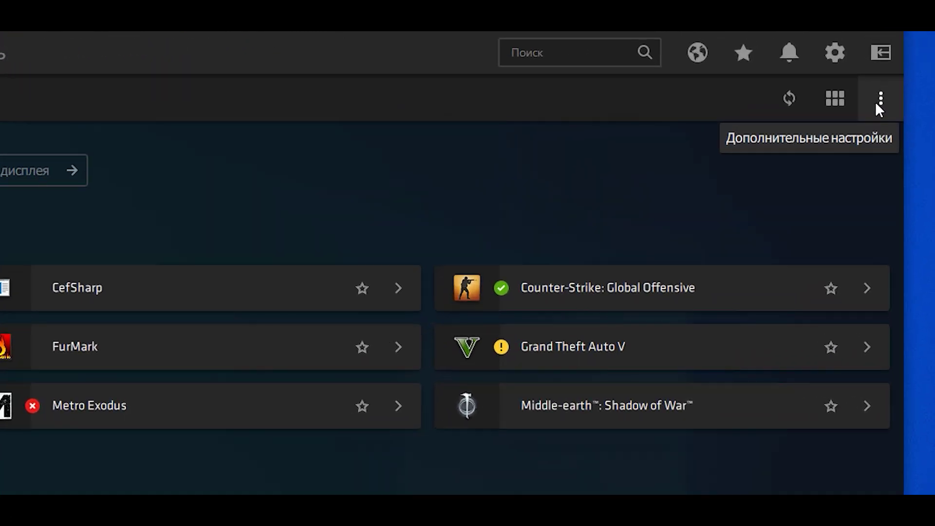
left_click(871, 82)
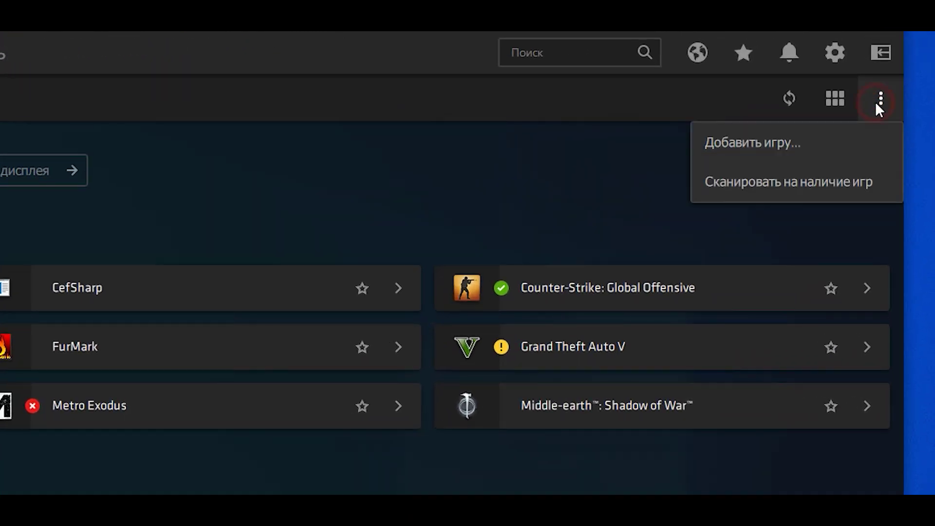
left_click(748, 144)
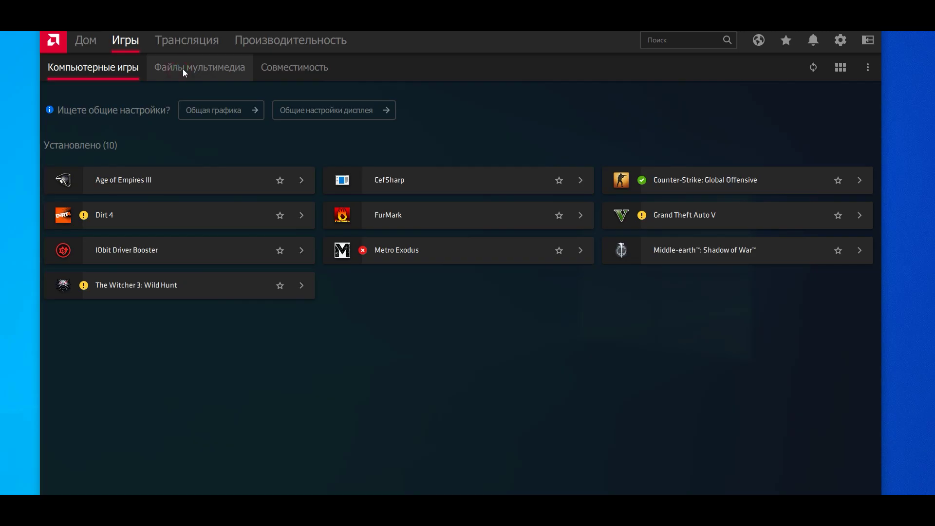
left_click(188, 70)
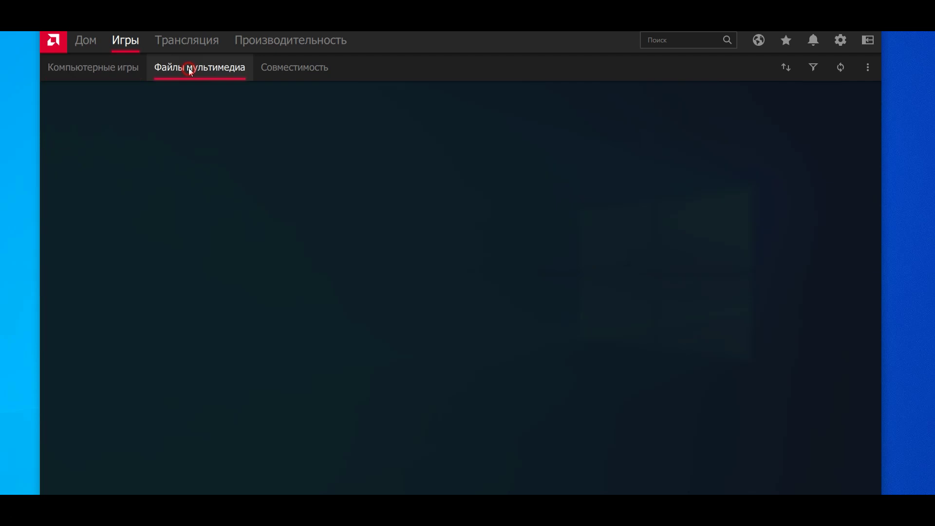
left_click(286, 78)
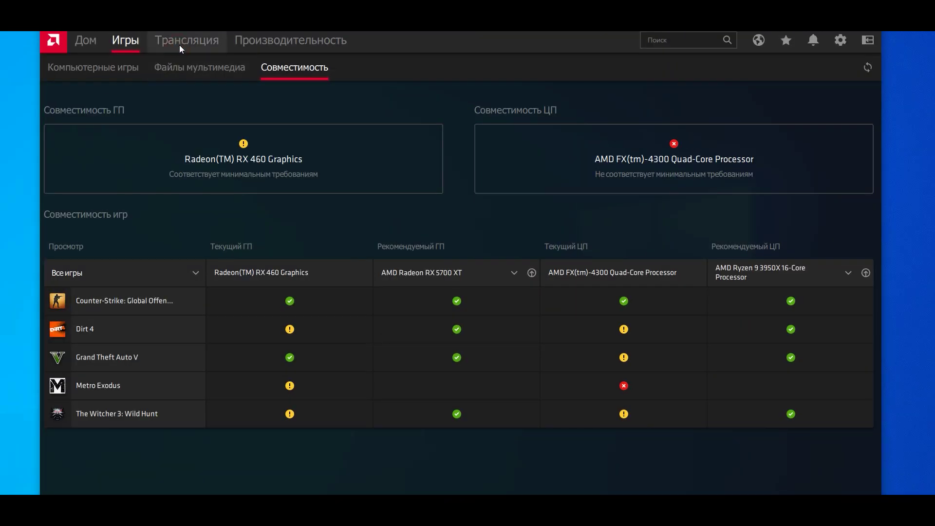
Step: Unmute the microphone in the live streaming controls
left_click(179, 45)
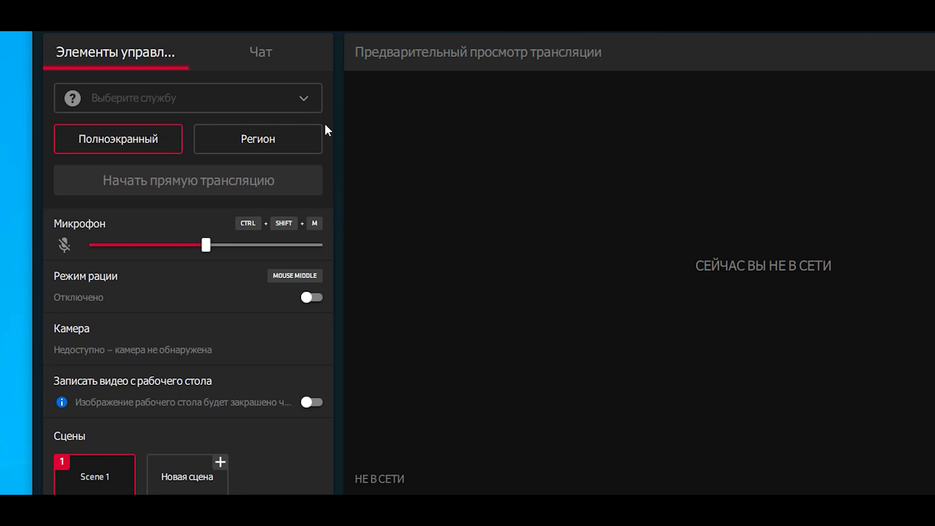
left_click(63, 246)
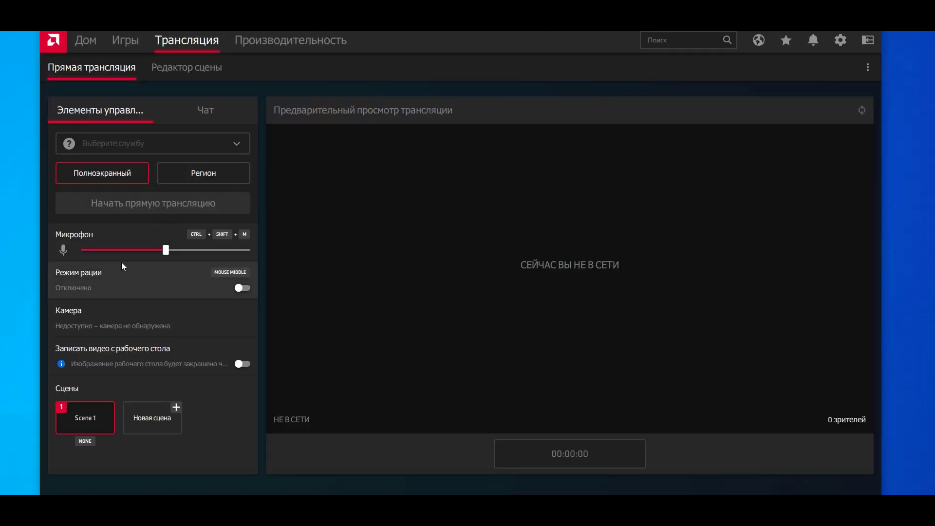
Step: Look over the performance metrics and tuning sections, the search and the built-in web browser
left_click(271, 48)
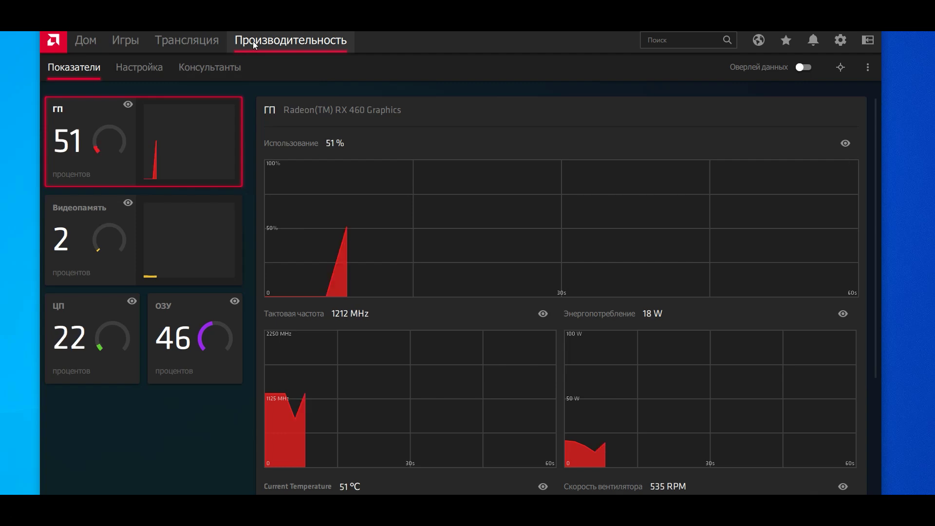
left_click(143, 72)
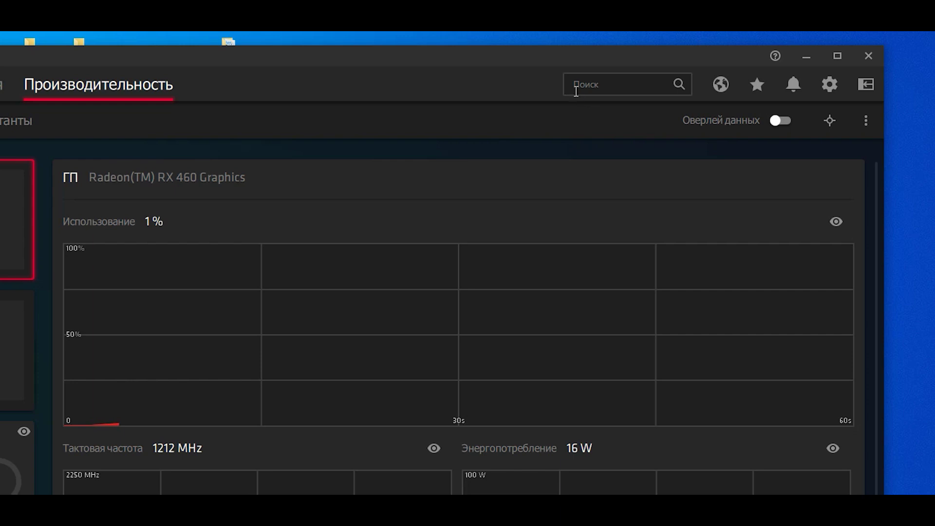
left_click(612, 84)
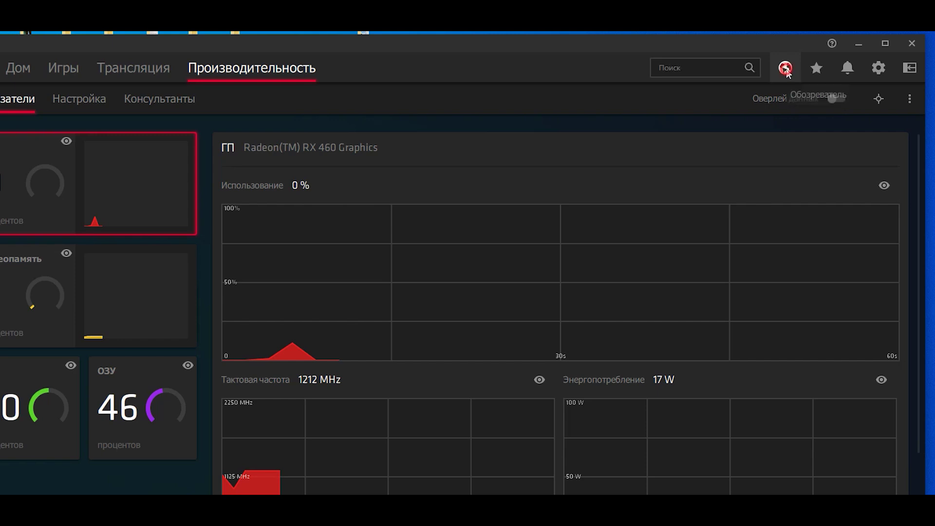
left_click(720, 84)
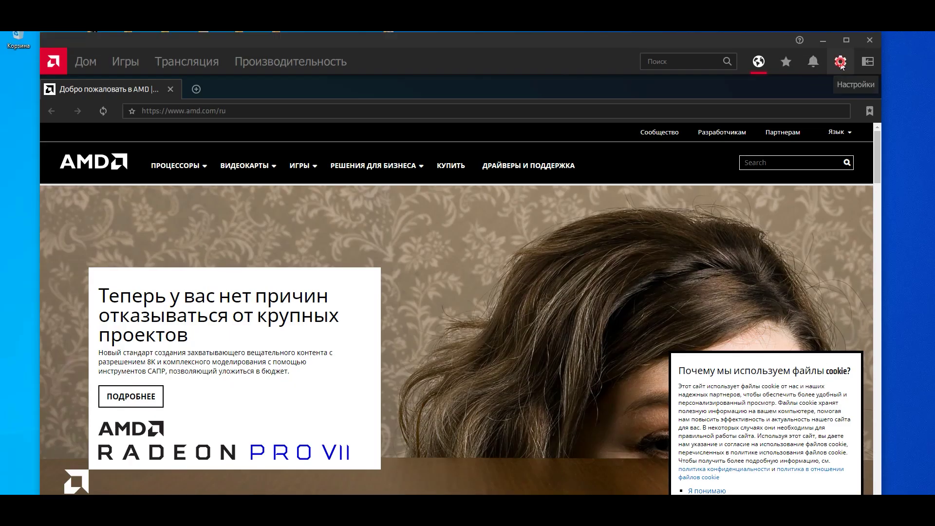
Step: Examine the system settings and the global graphics settings, including the advanced graphics options
left_click(840, 62)
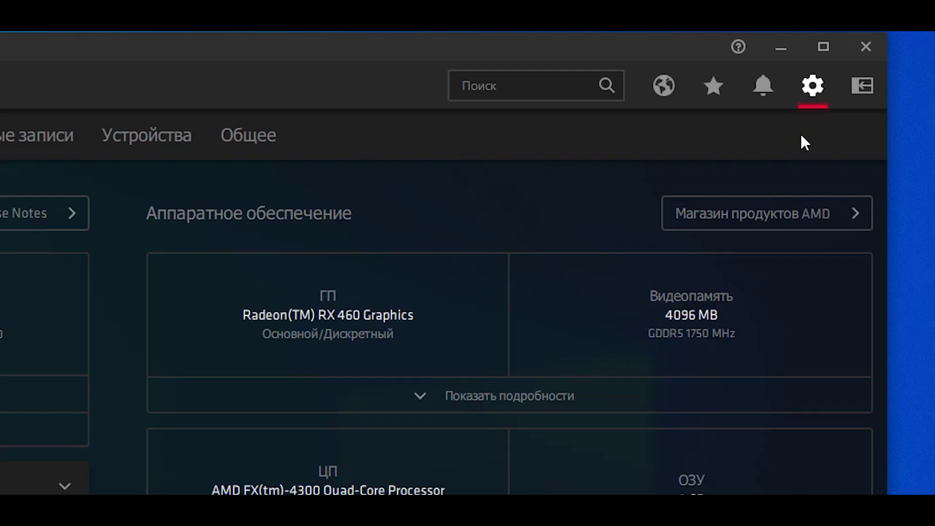
left_click(863, 86)
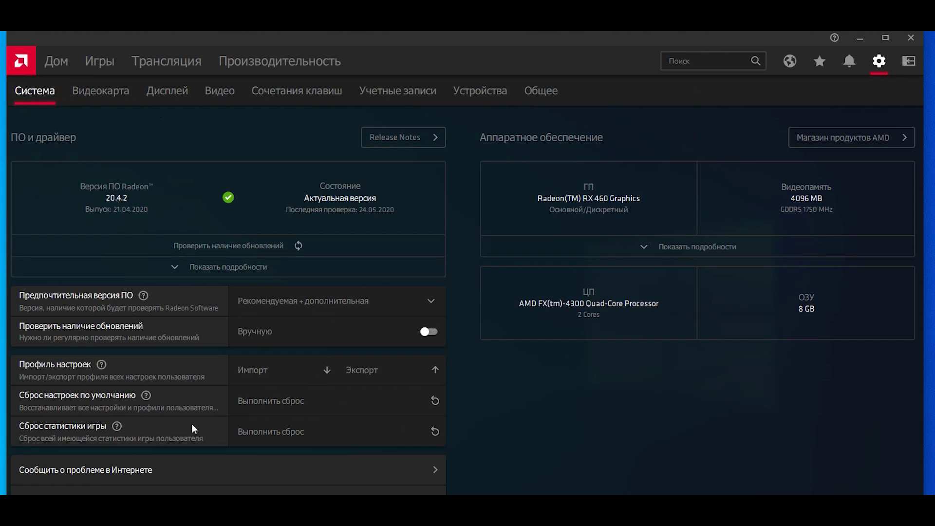
left_click(100, 92)
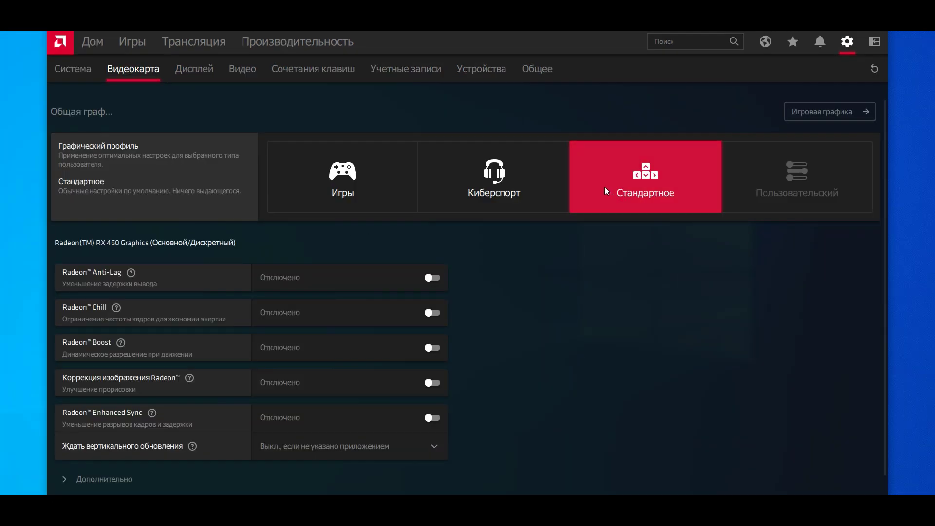
scroll(156, 248, "down", 1)
left_click(59, 458)
scroll(118, 380, "down", 5)
scroll(119, 383, "up", 5)
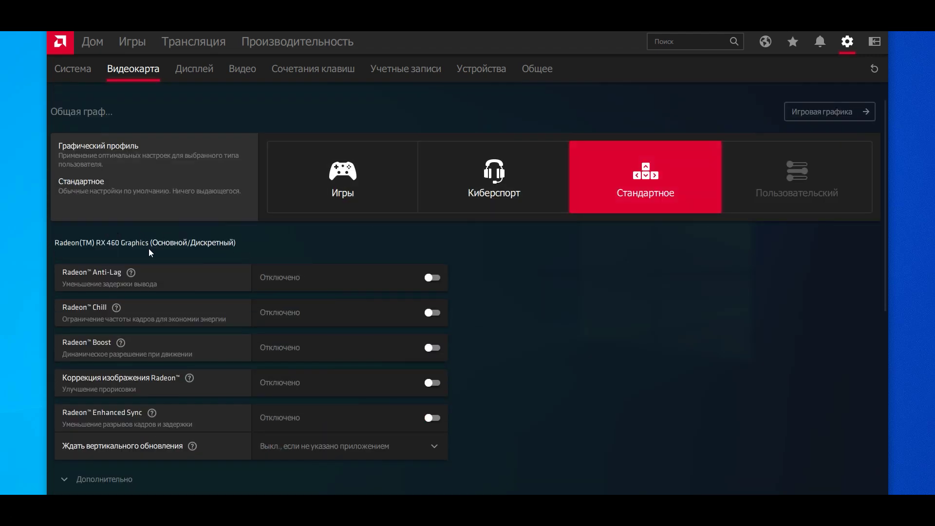
scroll(156, 251, "down", 5)
scroll(178, 297, "up", 5)
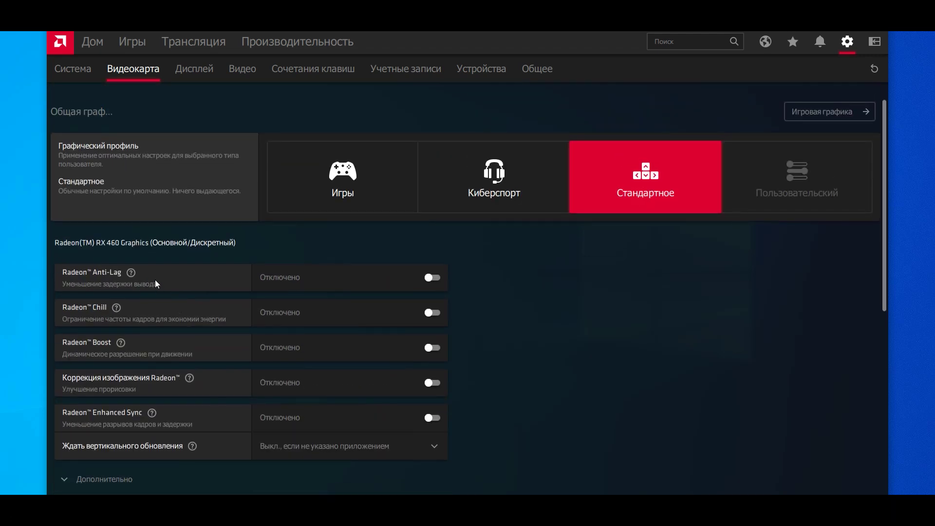
Step: Look through the display, video profile, hotkey, account, device and general settings
left_click(190, 73)
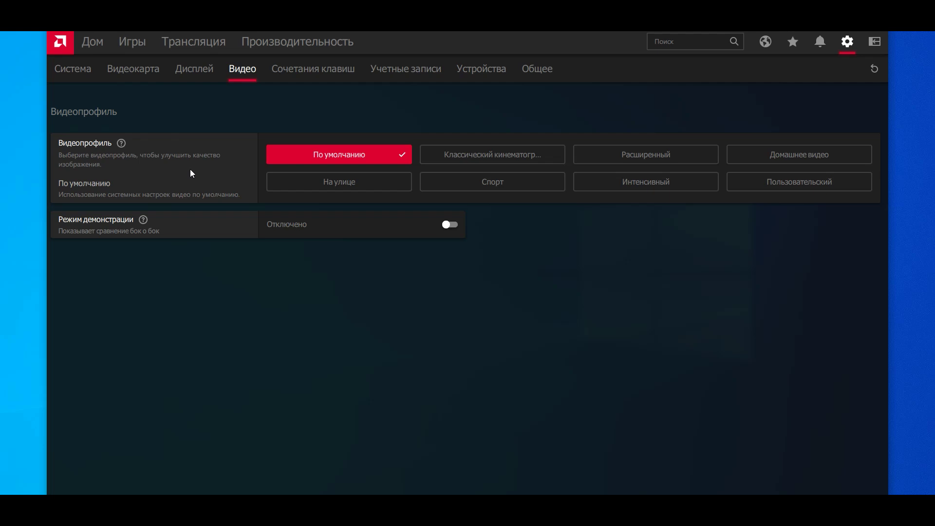
left_click(467, 158)
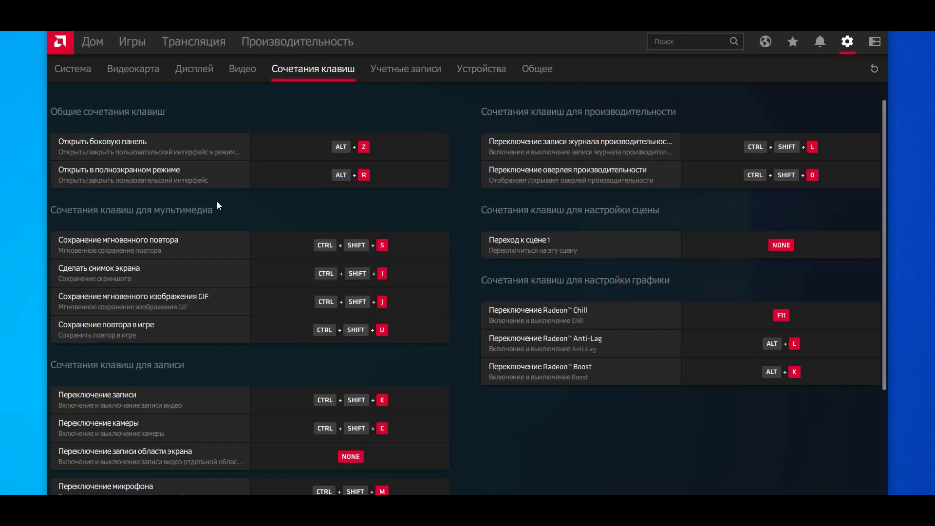
left_click(390, 69)
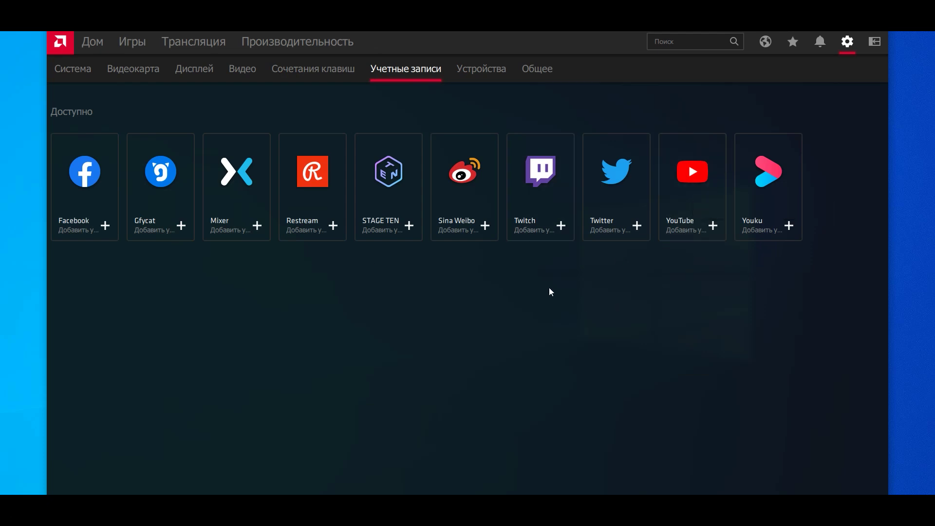
left_click(480, 69)
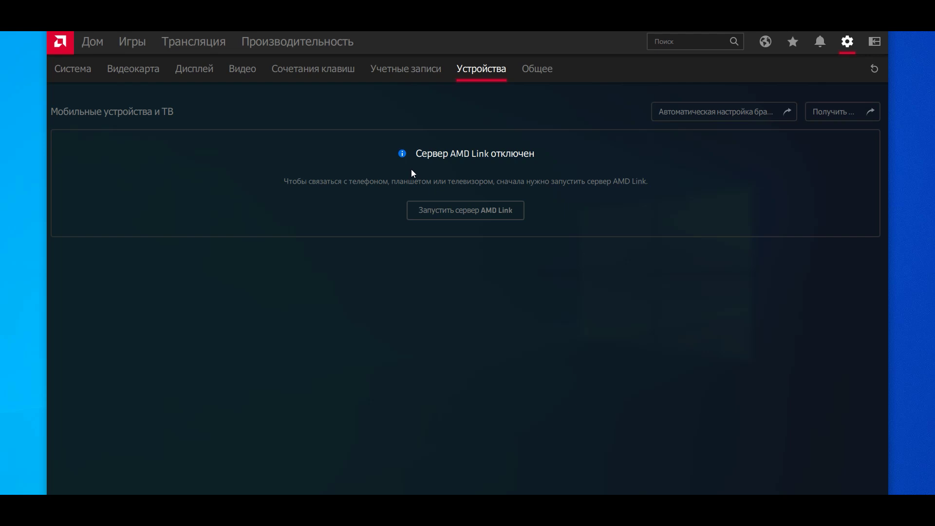
left_click(537, 69)
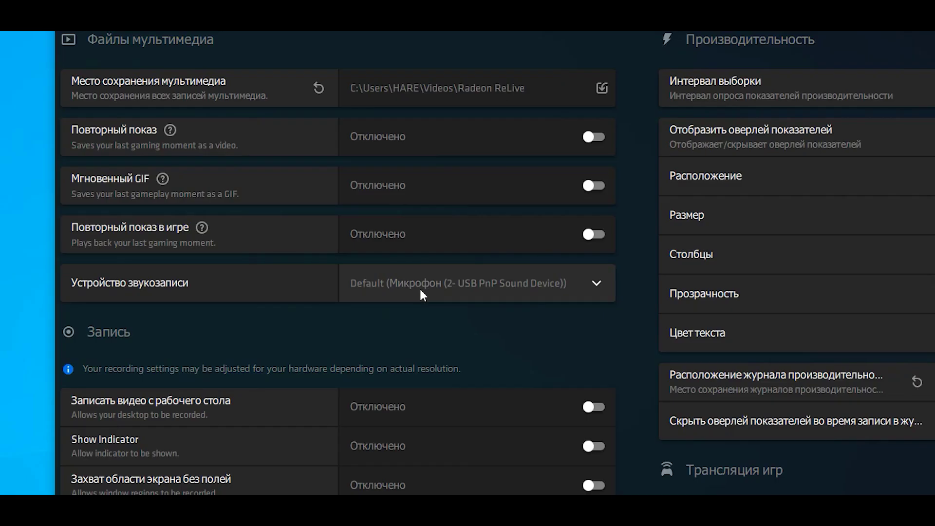
Step: Turn off advertisements in the general preferences and set the interface language to Russian
left_click(333, 287)
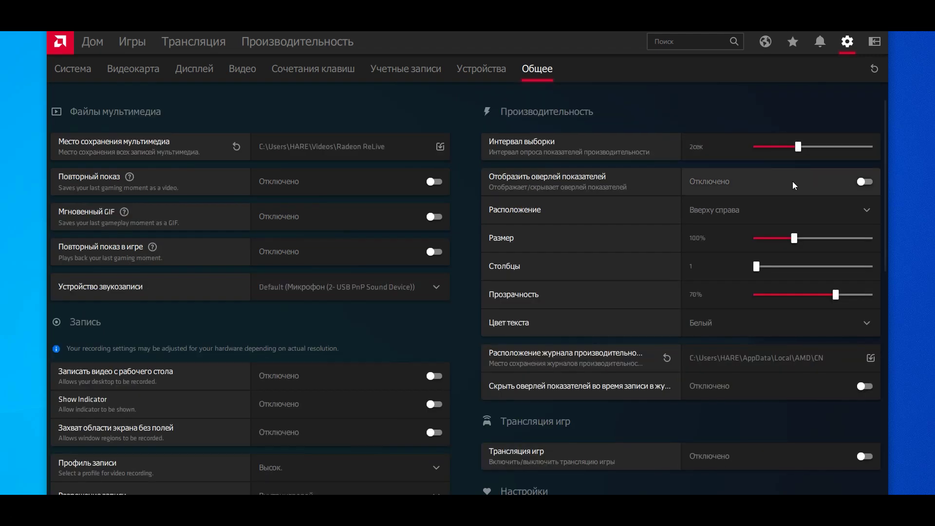
left_click(864, 182)
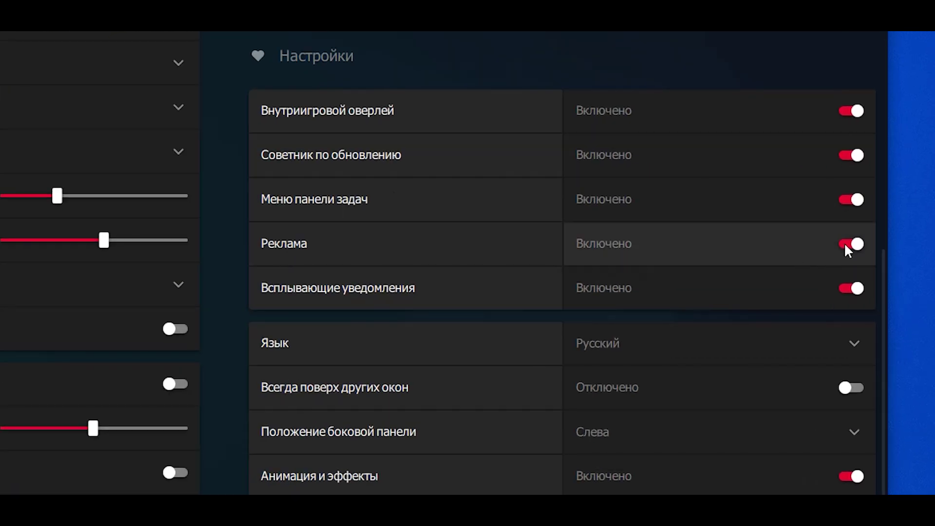
left_click(847, 246)
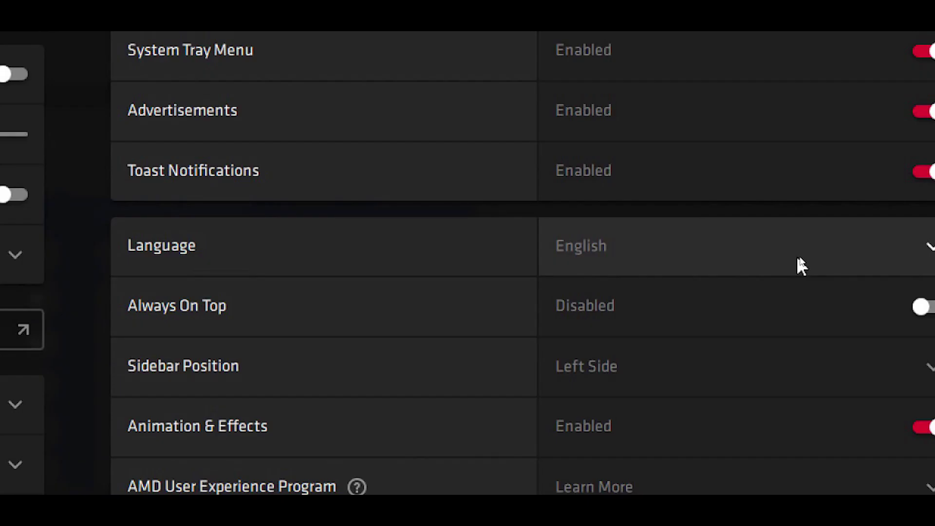
left_click(728, 315)
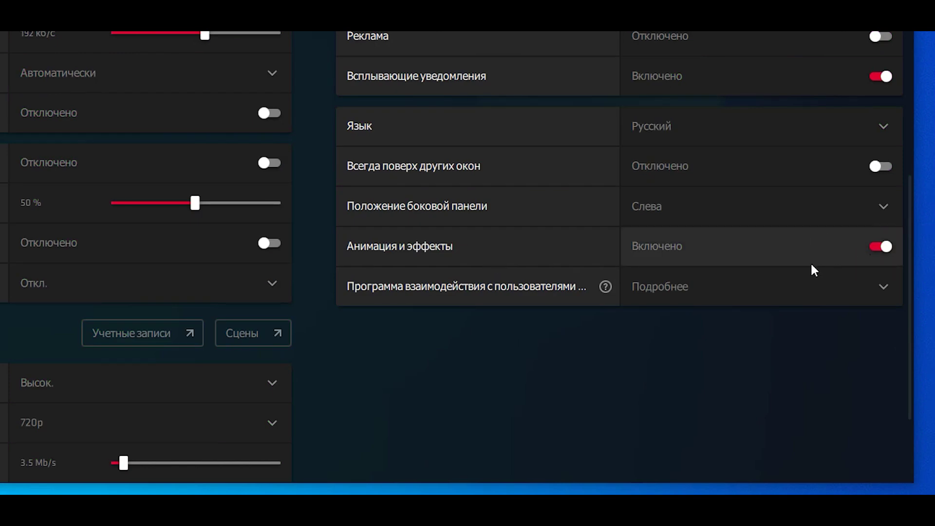
Step: Opt out of the AMD User Experience Program in the general preferences
left_click(505, 369)
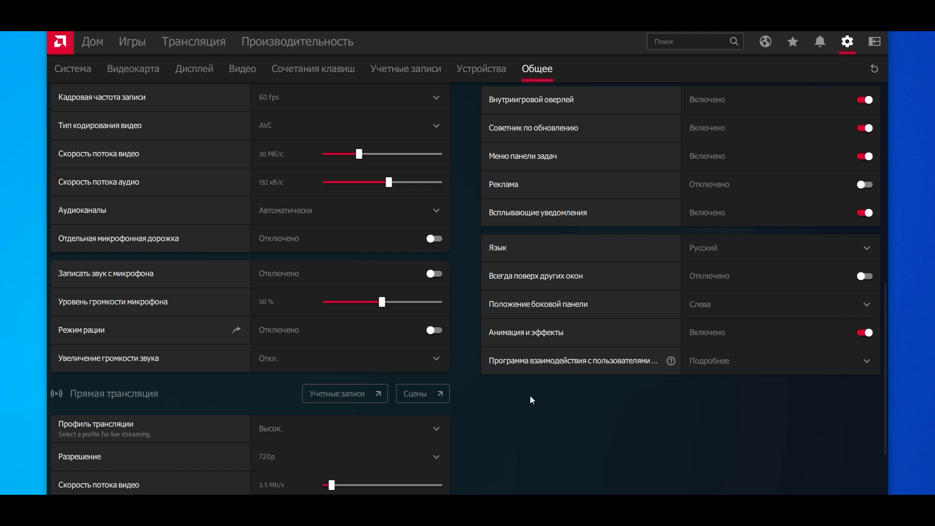
left_click(528, 371)
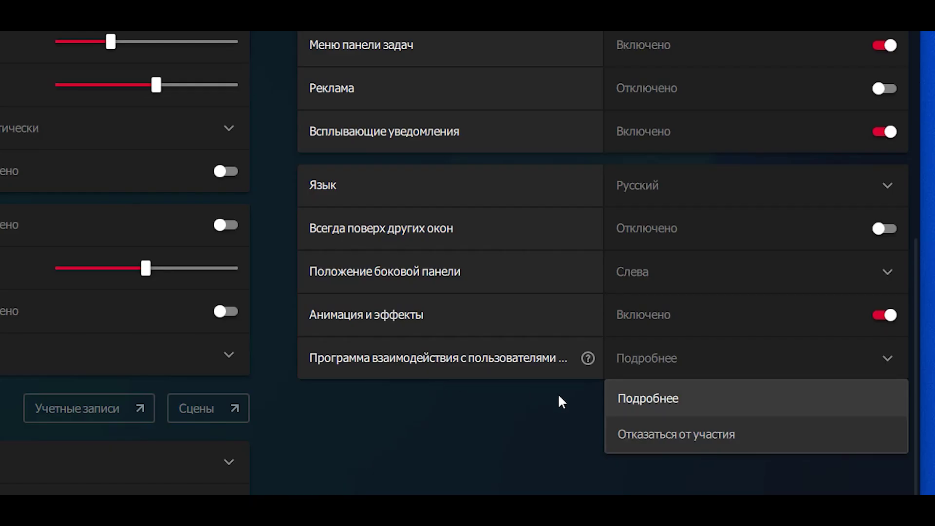
left_click(667, 433)
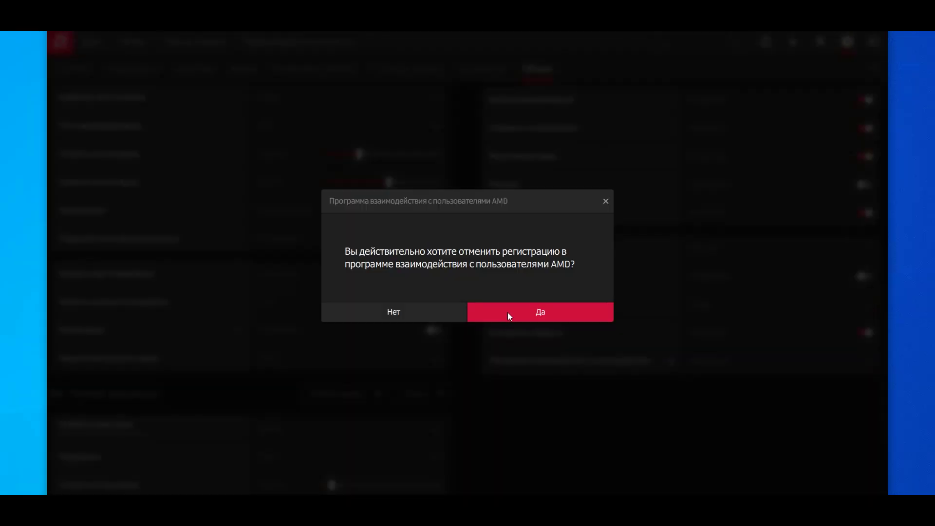
left_click(516, 313)
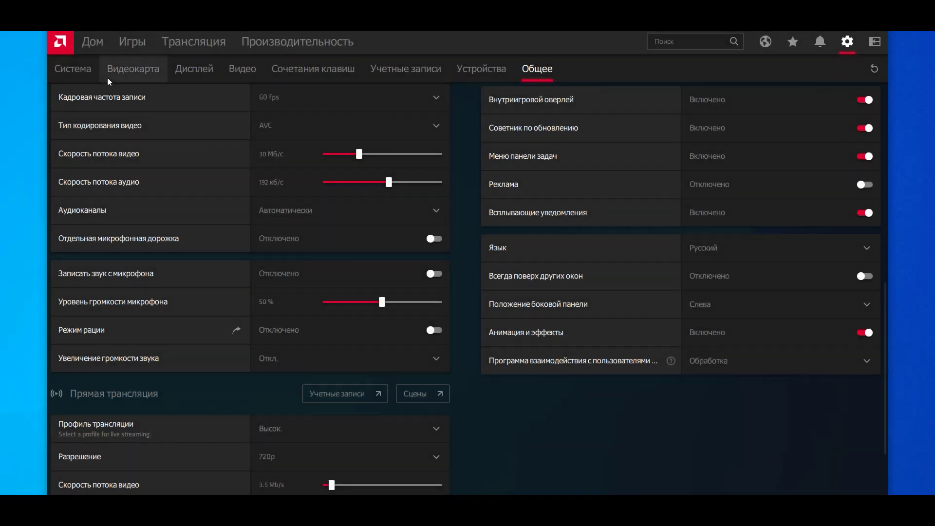
Step: Examine the graphics profile settings of Grand Theft Auto V and the global graphics settings
left_click(91, 43)
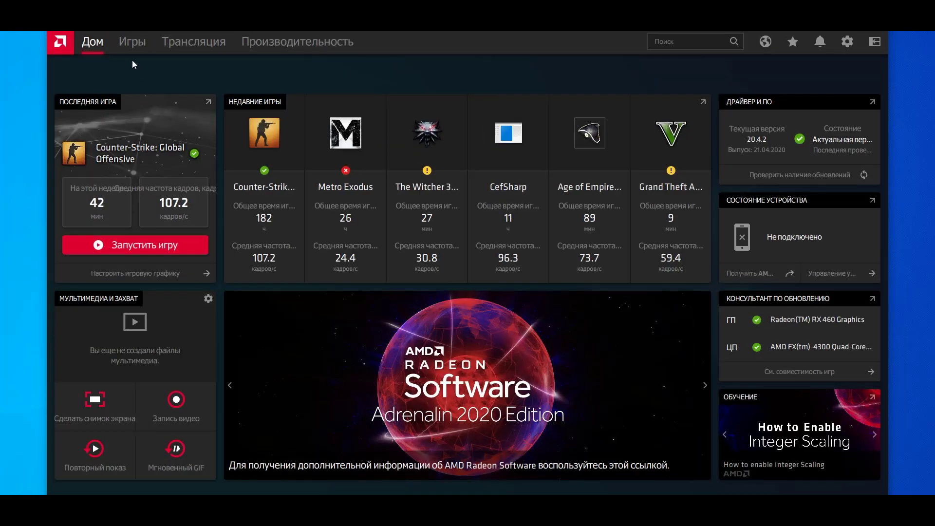
left_click(132, 46)
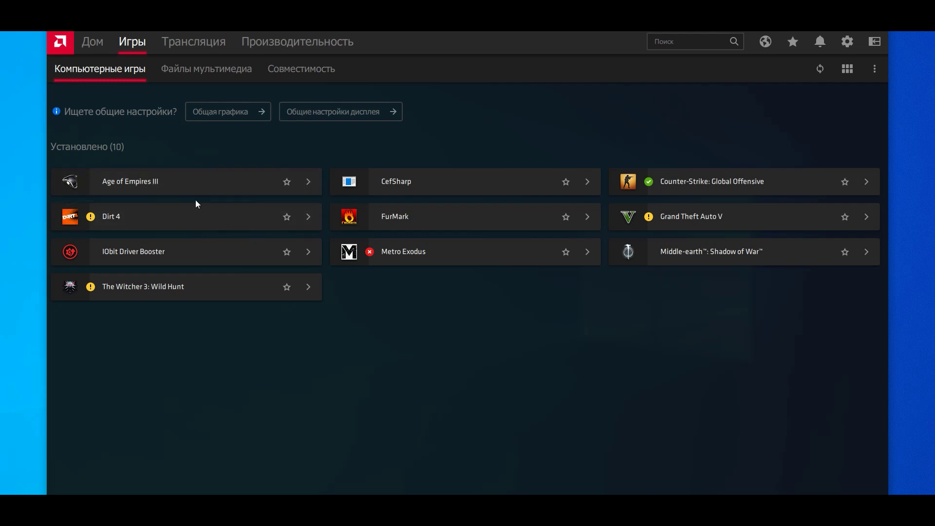
left_click(691, 222)
left_click(221, 114)
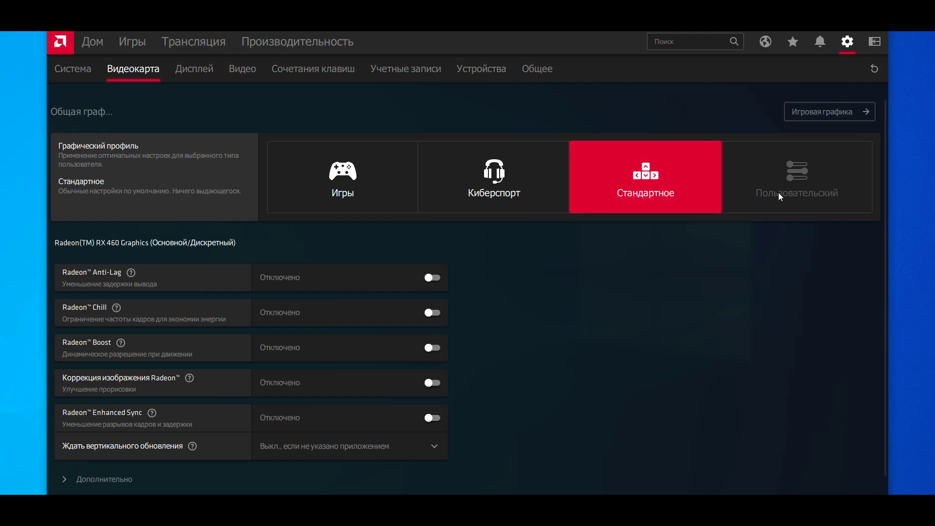
left_click(432, 314)
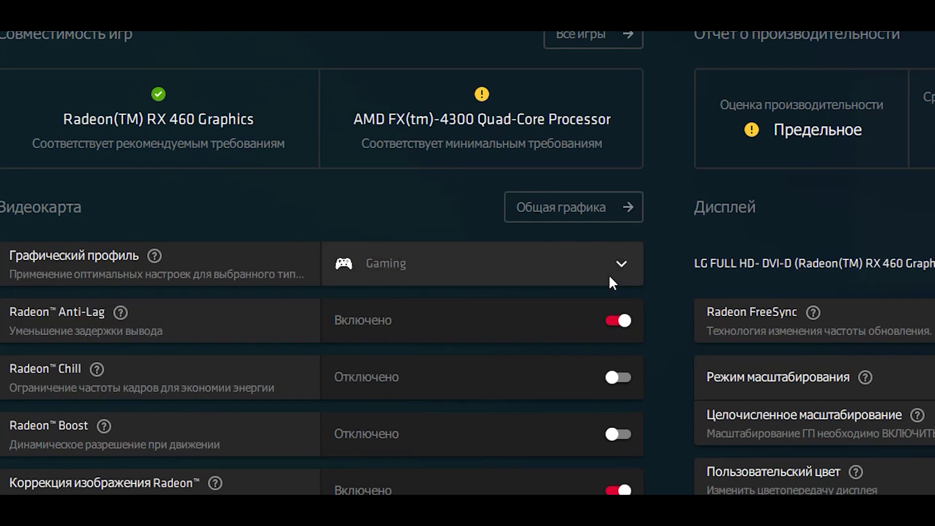
left_click(434, 325)
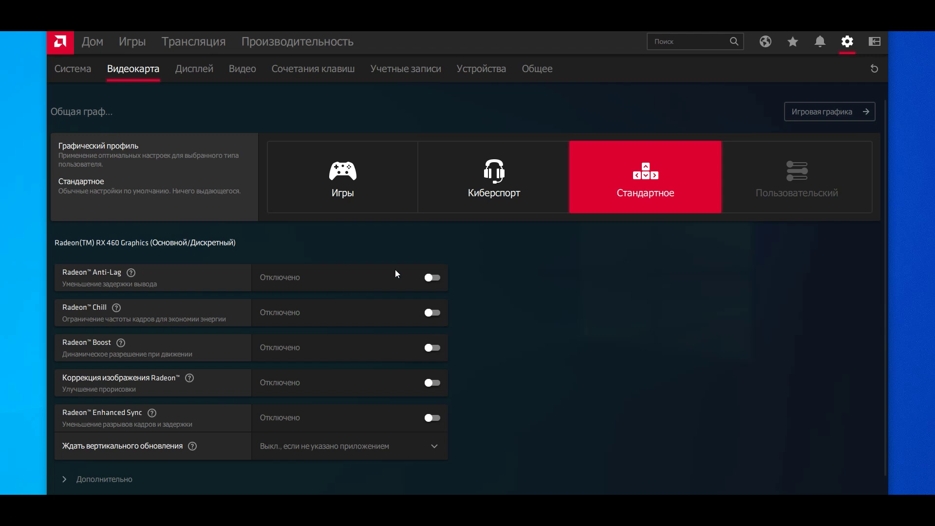
Step: Try out Radeon Anti-Lag and Radeon Chill in the global graphics settings, switching each one on and back off
left_click(430, 278)
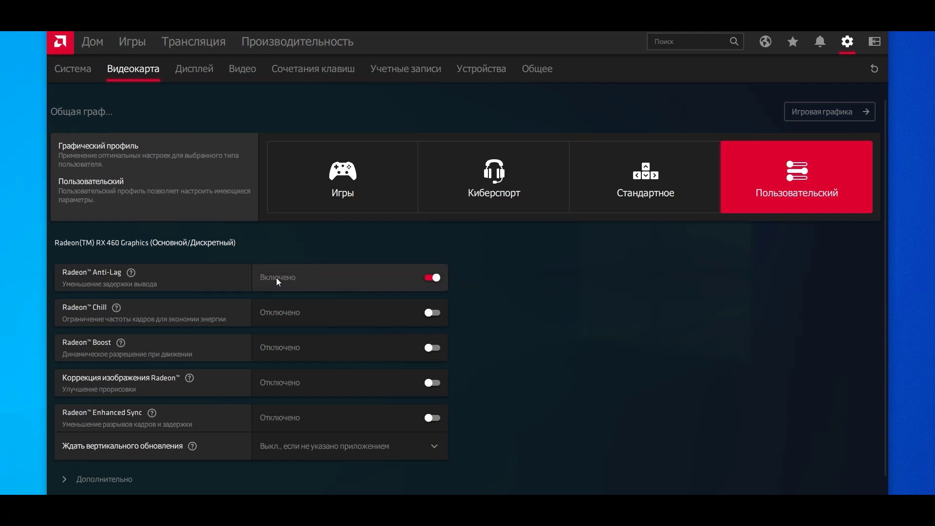
left_click(326, 279)
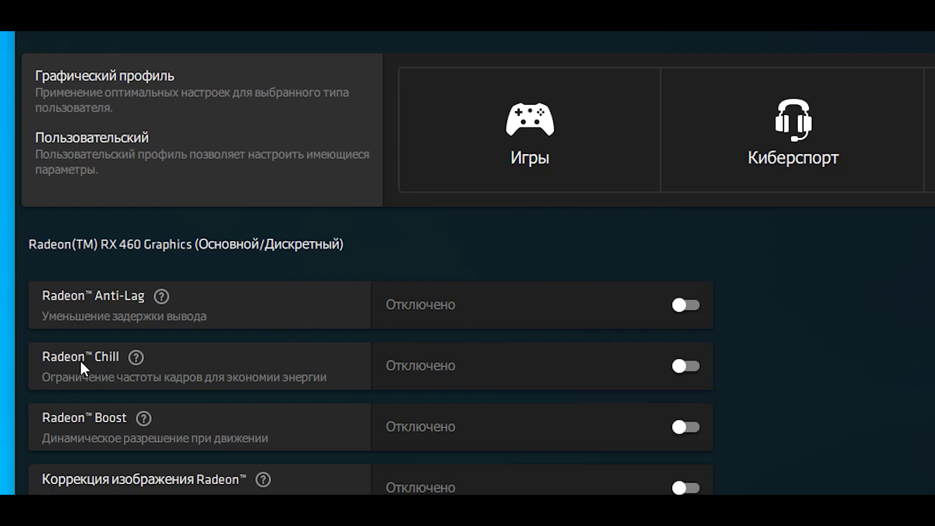
left_click(678, 367)
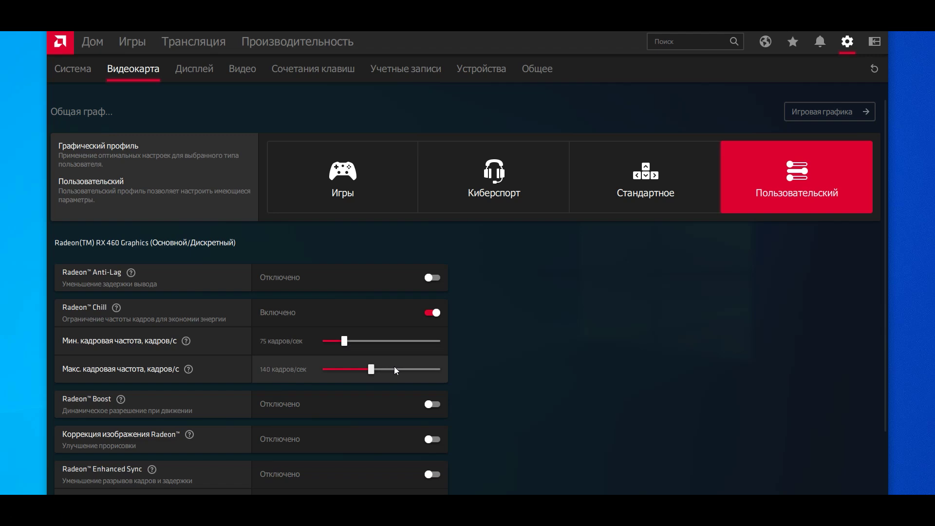
left_click(432, 312)
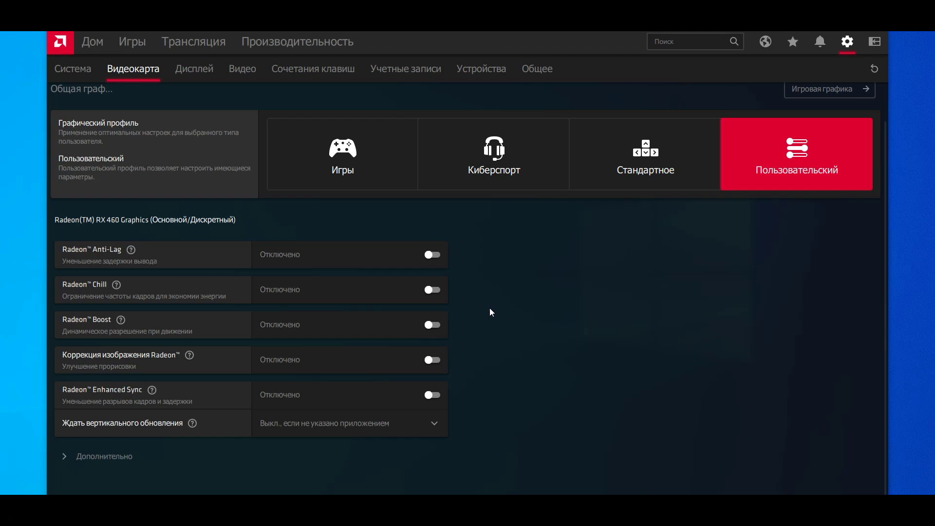
Step: Enable Radeon Boost, and try out Radeon image sharpening with its sharpness adjustment before turning sharpening back off
left_click(355, 323)
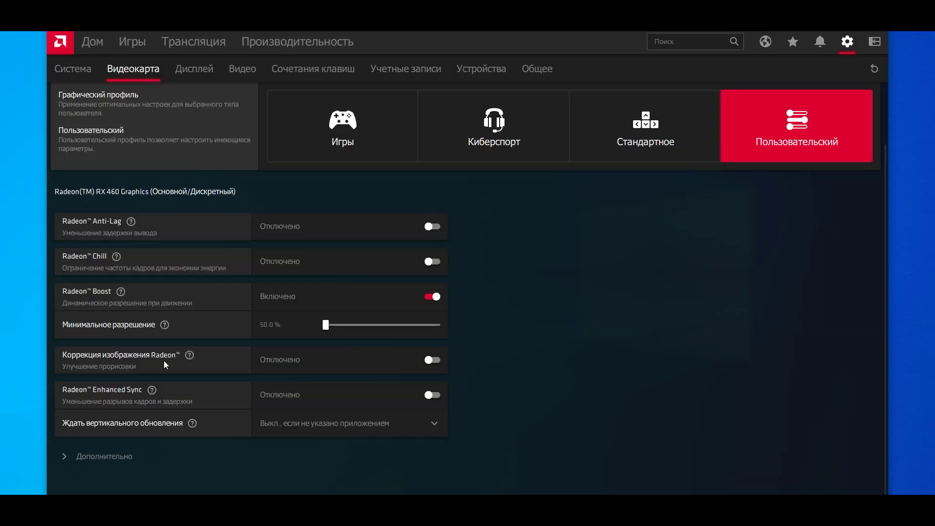
left_click(431, 360)
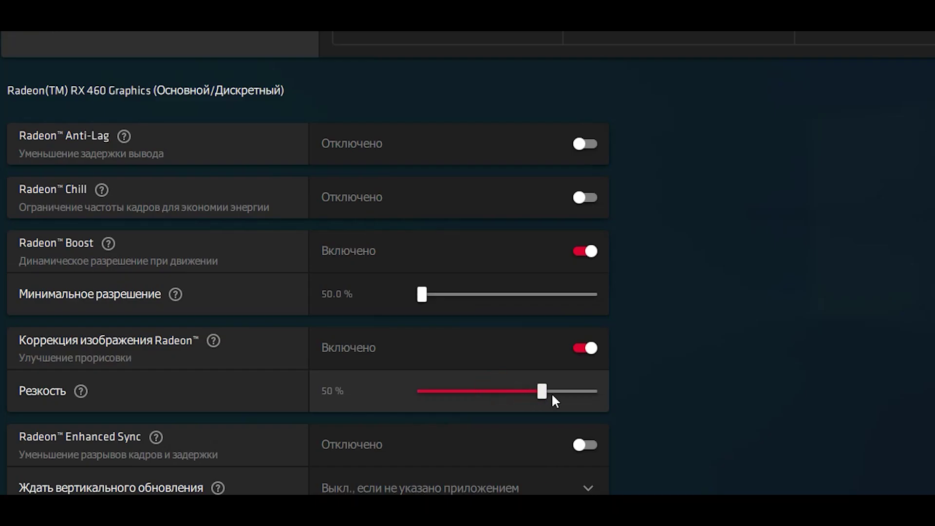
left_click(553, 395)
left_click(585, 348)
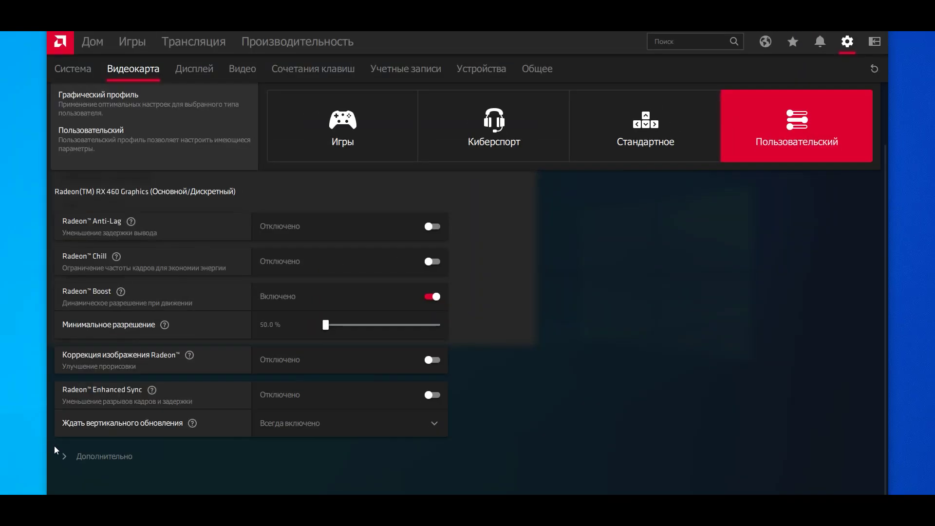
Step: Expand the additional global graphics settings to reach the anti-aliasing options
left_click(59, 456)
scroll(73, 445, "down", 3)
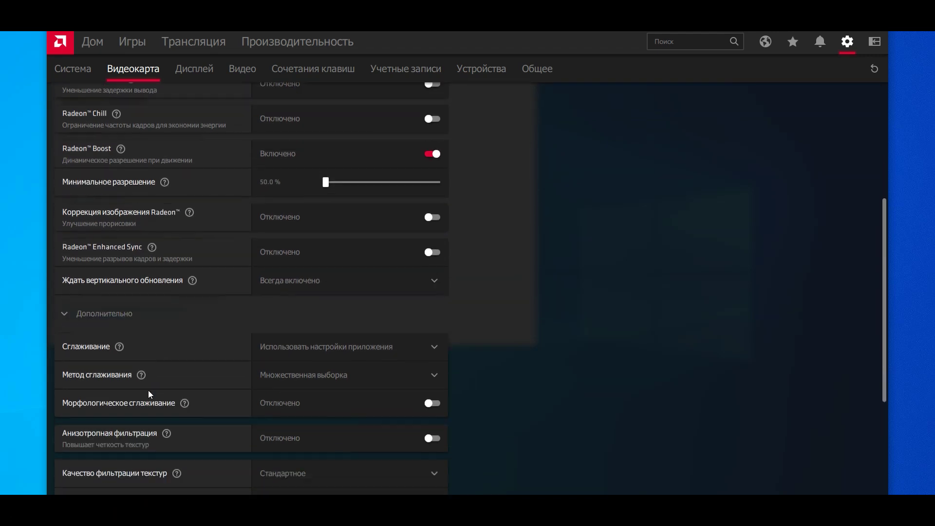
scroll(148, 390, "down", 1)
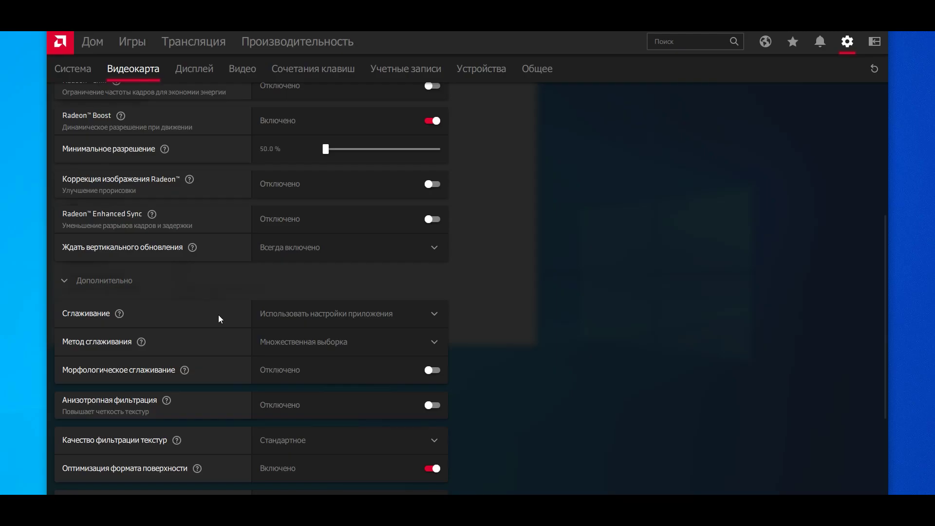
Step: Try overriding the application's anti-aliasing at level 2X, and return anti-aliasing to "Использовать настройки приложения"
left_click(302, 314)
left_click(295, 389)
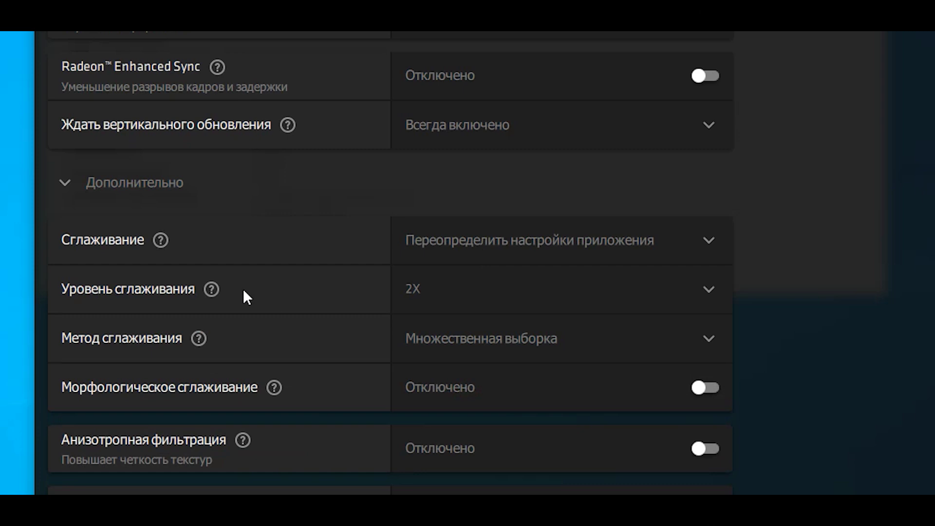
left_click(519, 303)
left_click(442, 328)
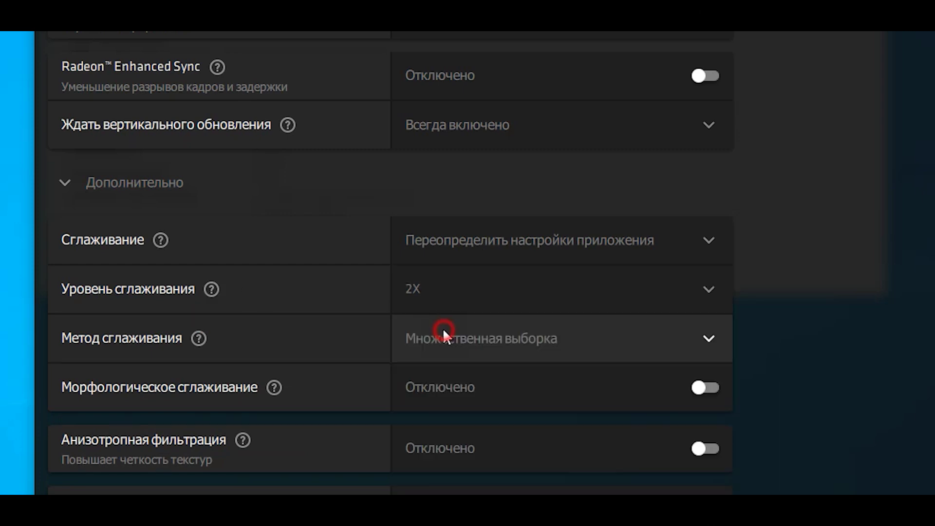
left_click(473, 338)
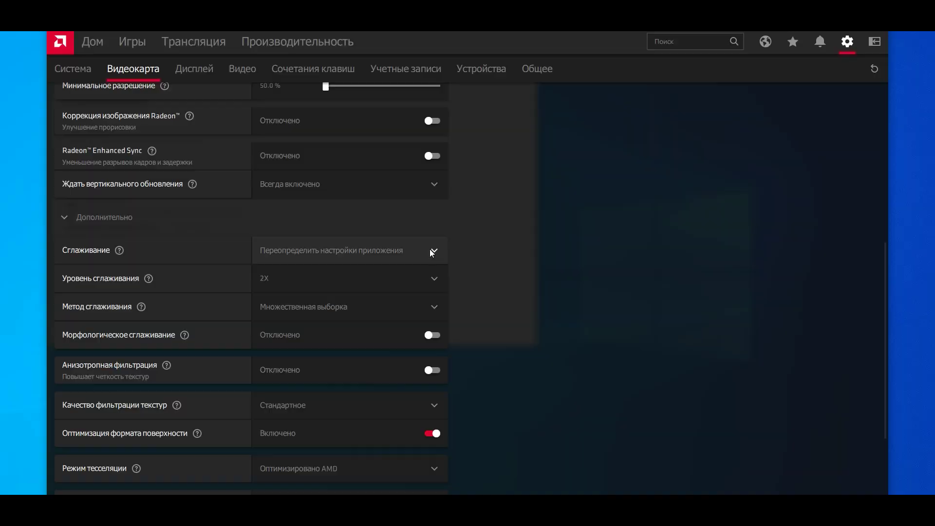
left_click(429, 250)
left_click(380, 274)
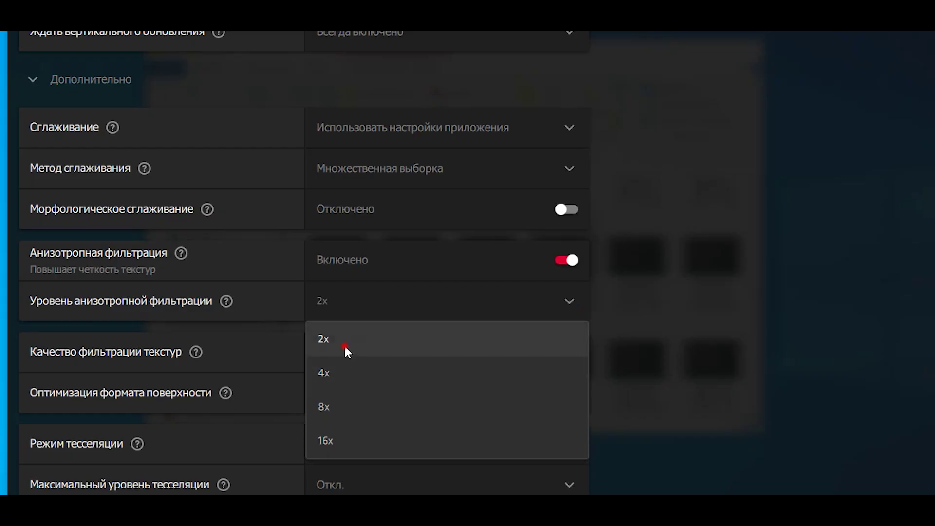
Step: Turn off anisotropic filtering after trying level 2x, and set the texture filtering quality to "Производительность"
left_click(343, 344)
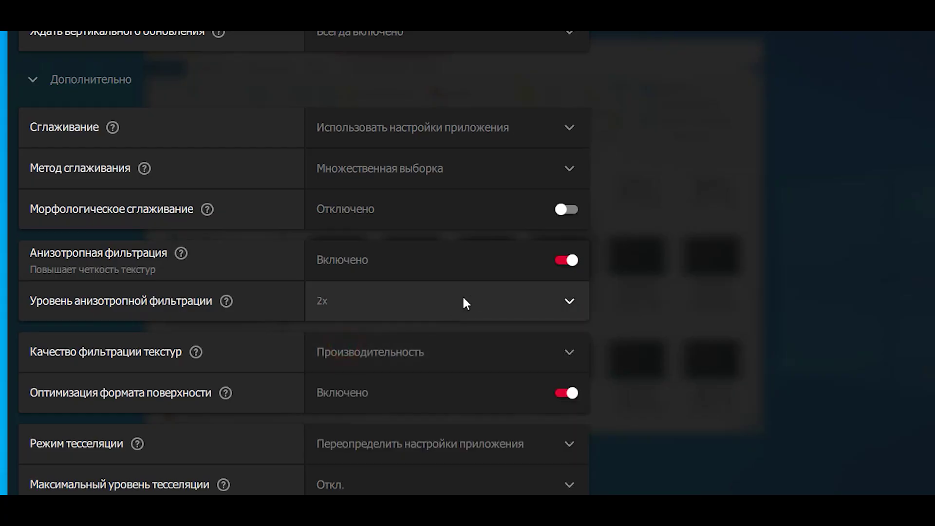
left_click(571, 261)
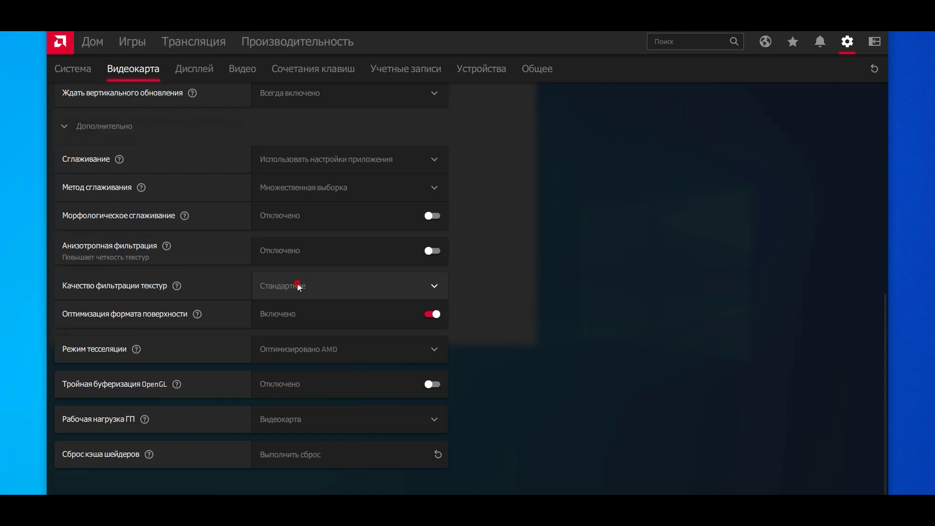
left_click(475, 268)
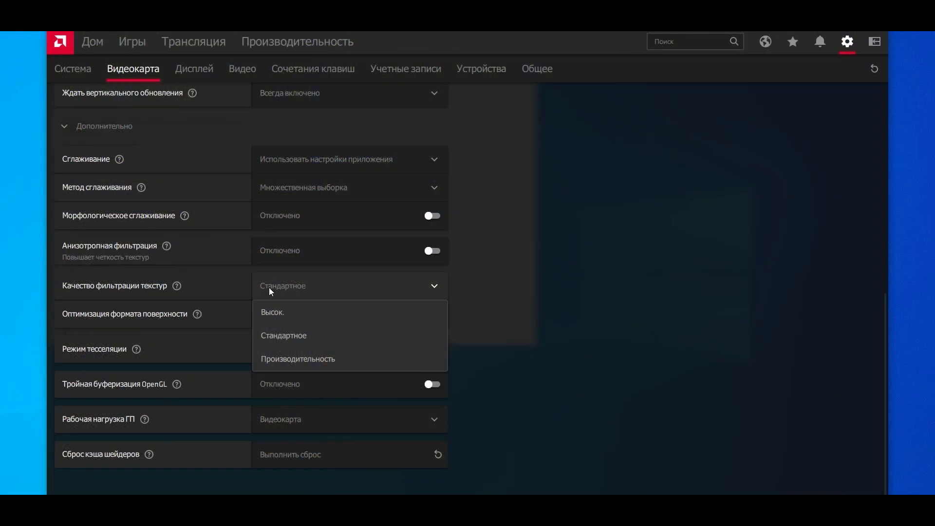
left_click(298, 359)
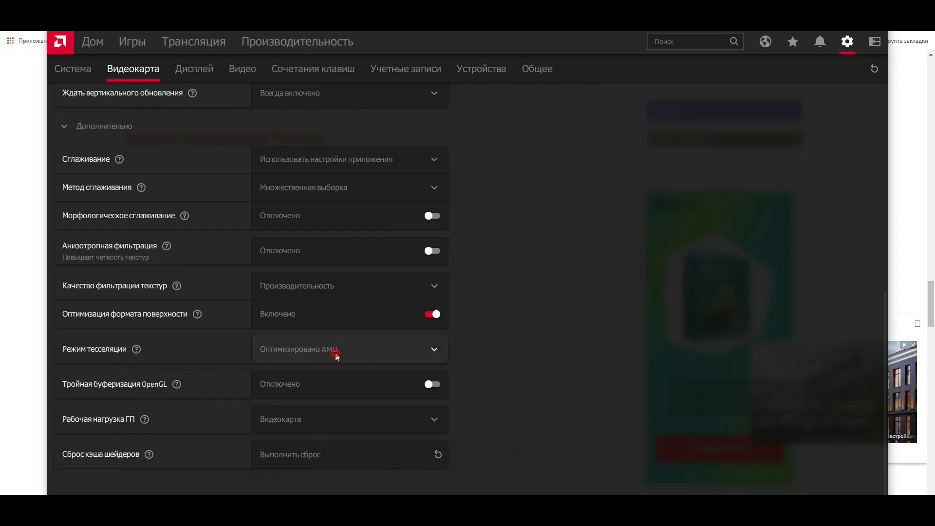
Step: Set the tessellation mode to "Переопределить настройки приложения" with the maximum tessellation level "Откл."
left_click(333, 354)
left_click(324, 423)
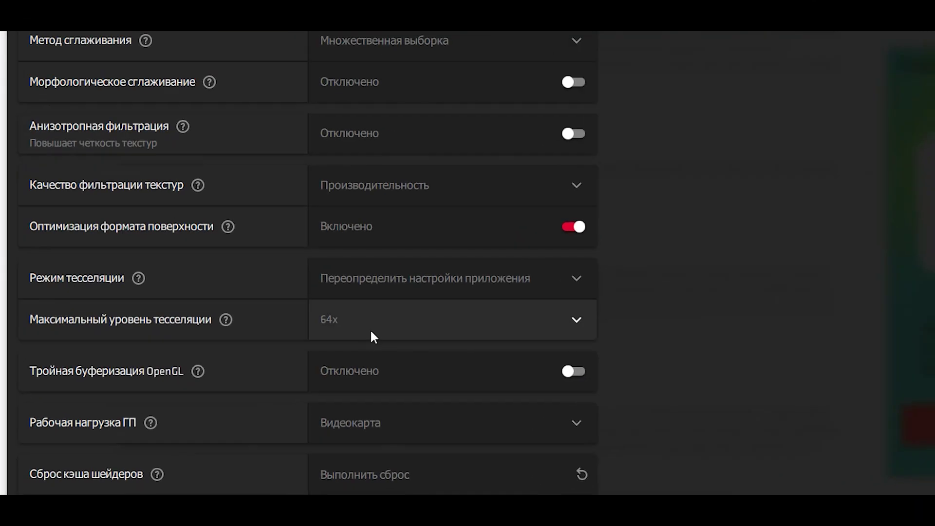
left_click(371, 335)
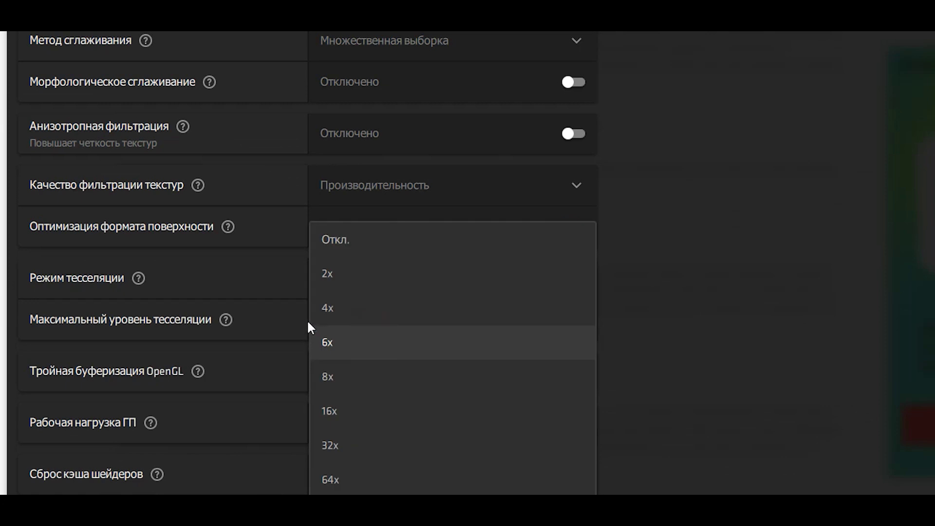
left_click(339, 241)
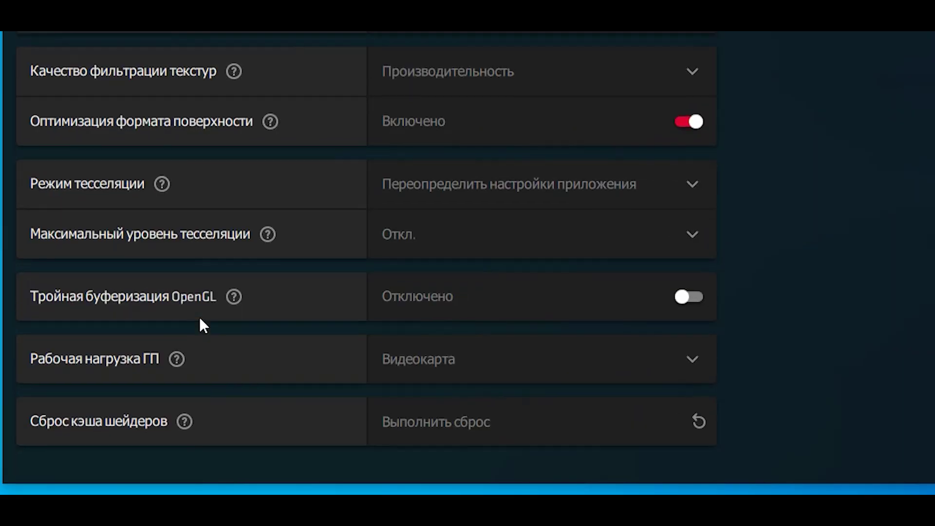
Step: Review the additional graphics settings and enable OpenGL triple buffering
scroll(204, 292, "up", 3)
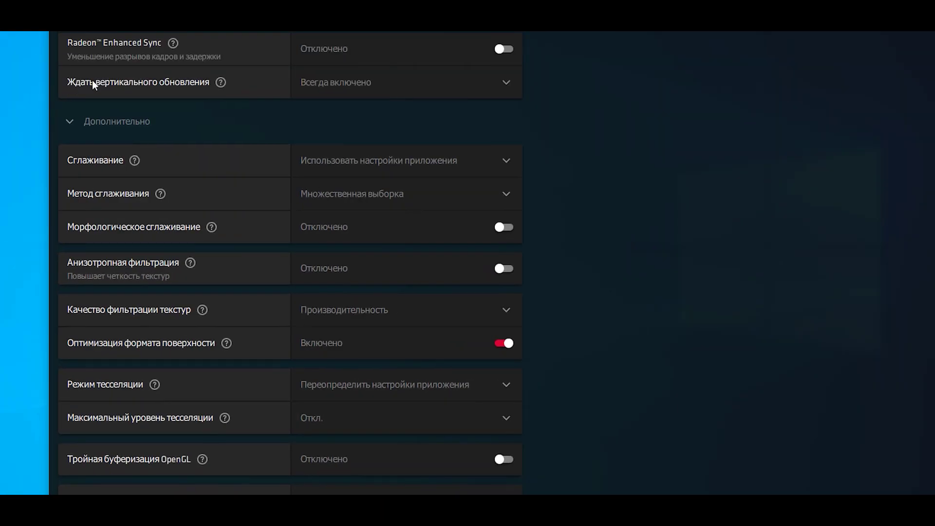
scroll(209, 316, "down", 2)
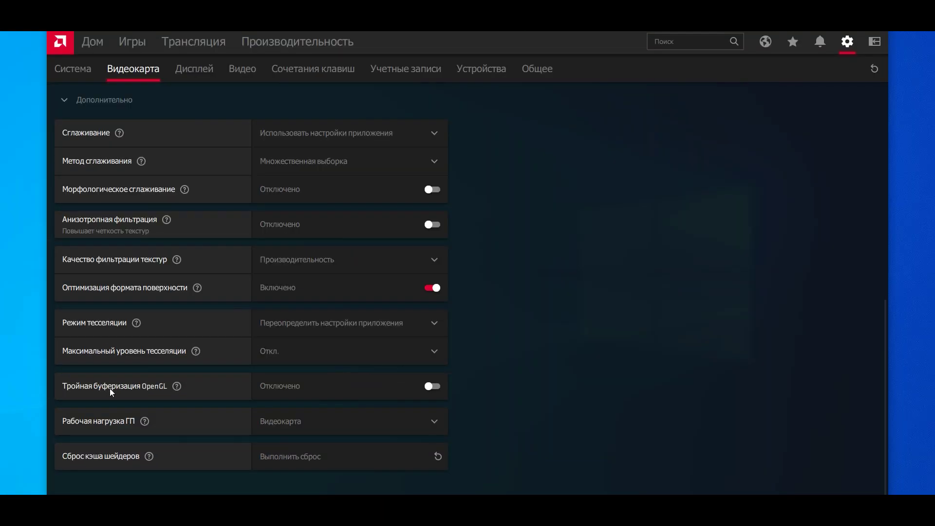
scroll(144, 395, "up", 3)
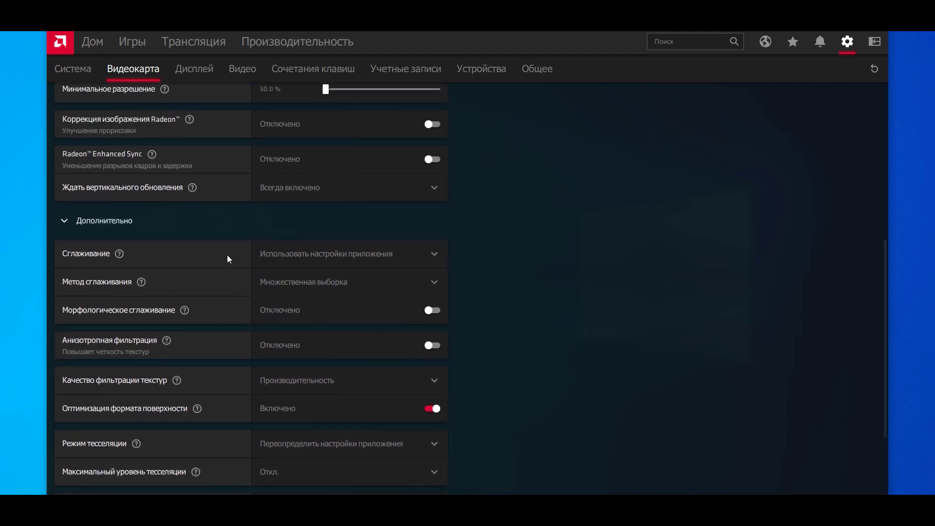
scroll(226, 221, "down", 3)
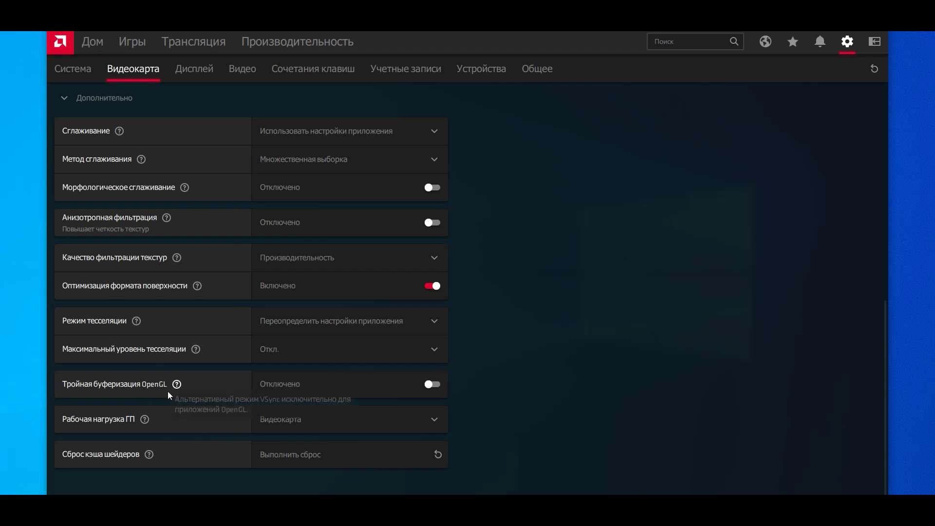
left_click(259, 386)
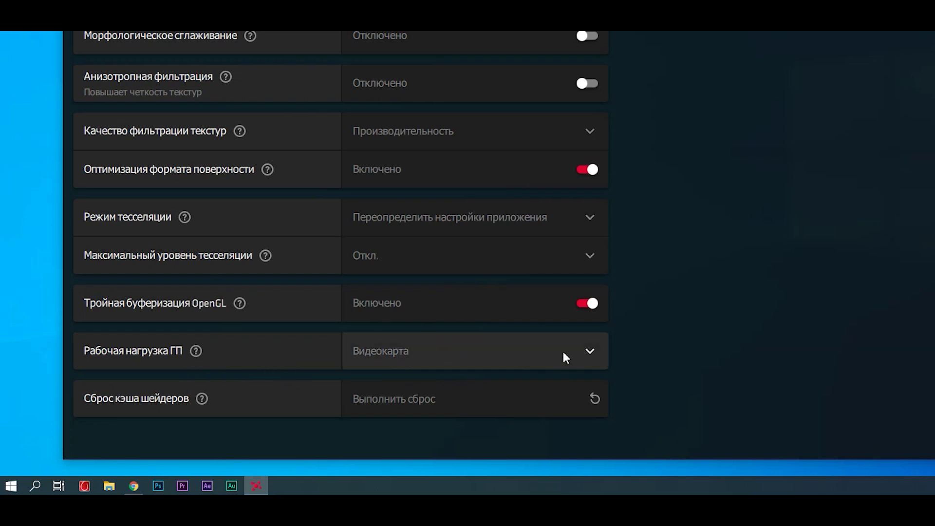
Step: Change the GPU workload to "Вычислить" and accept restarting the Radeon software
left_click(597, 358)
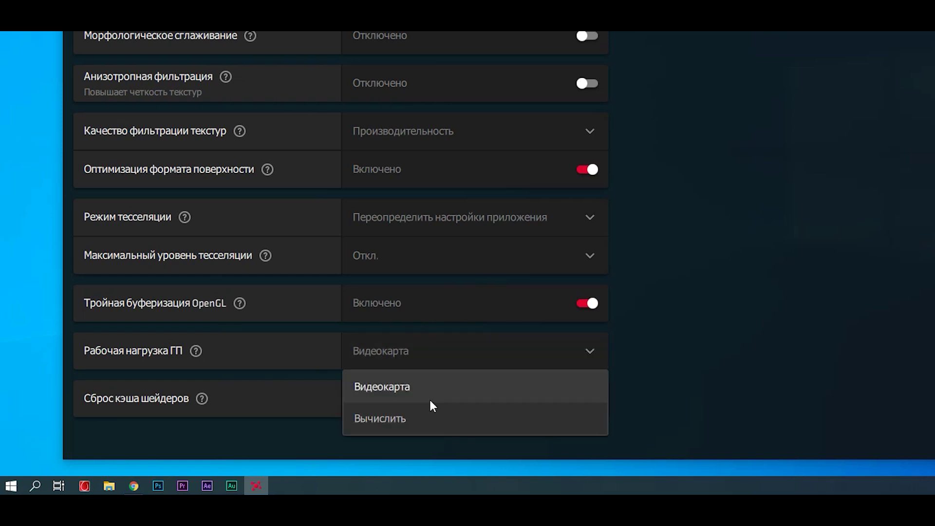
left_click(385, 419)
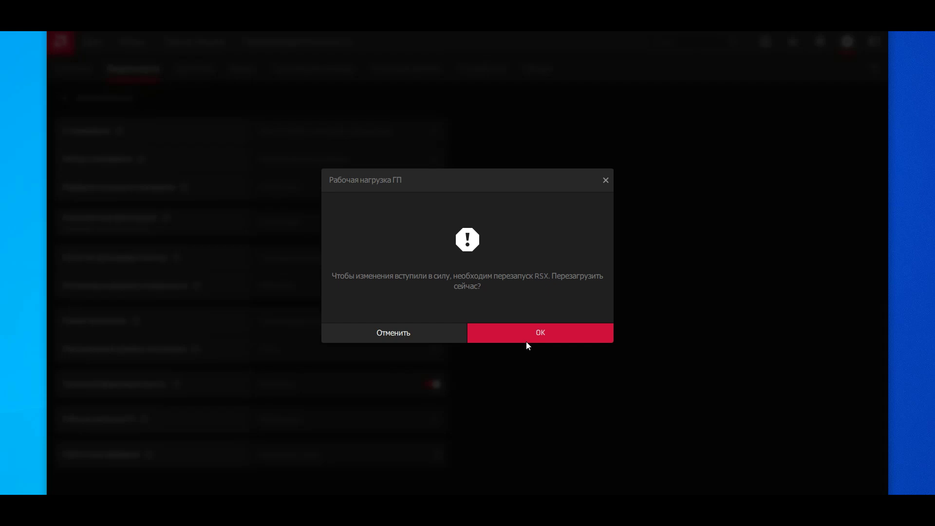
left_click(526, 341)
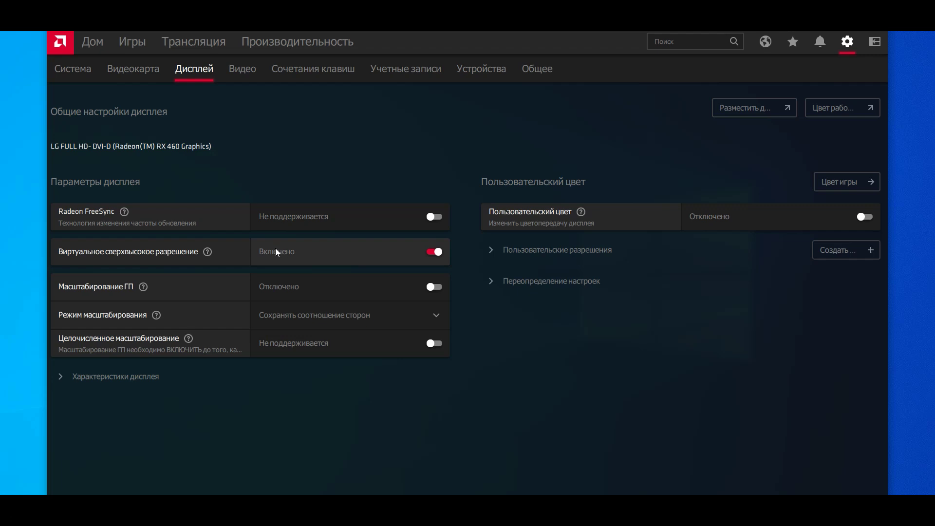
Step: Try the "Полная панель" scaling mode in the display settings
left_click(168, 285)
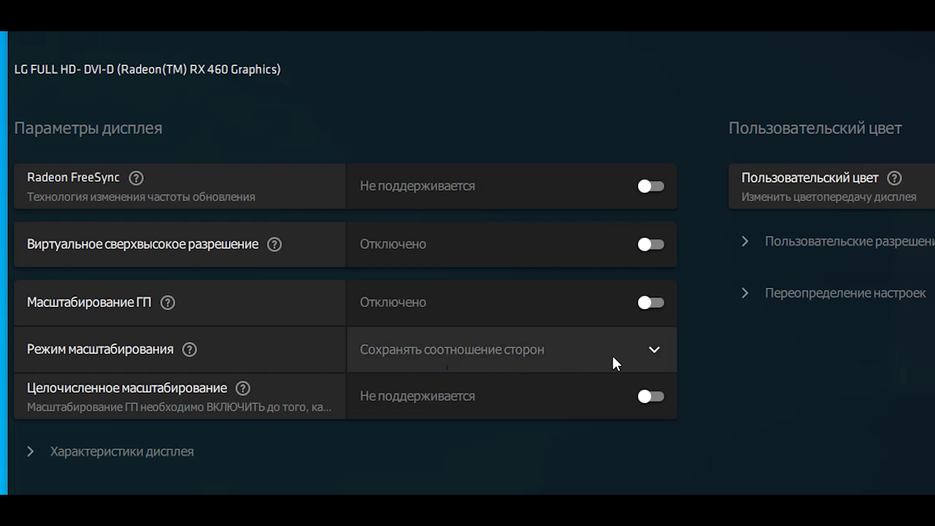
left_click(646, 355)
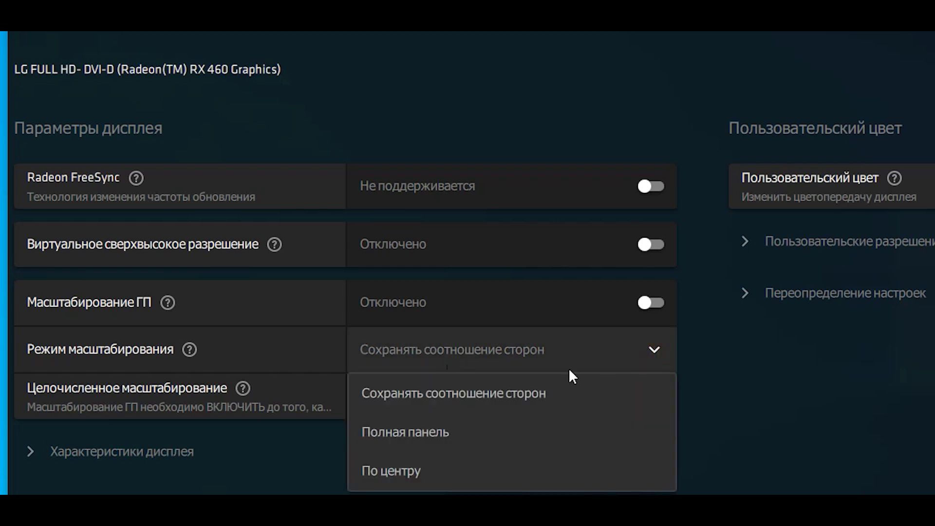
left_click(405, 431)
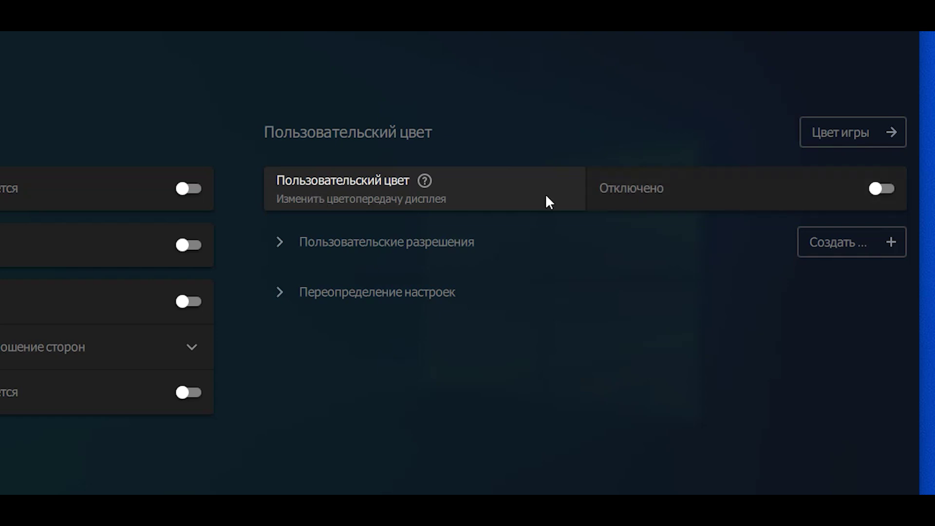
Step: Try custom color on the display with brightness raised to 38, and switch custom color back off
left_click(878, 188)
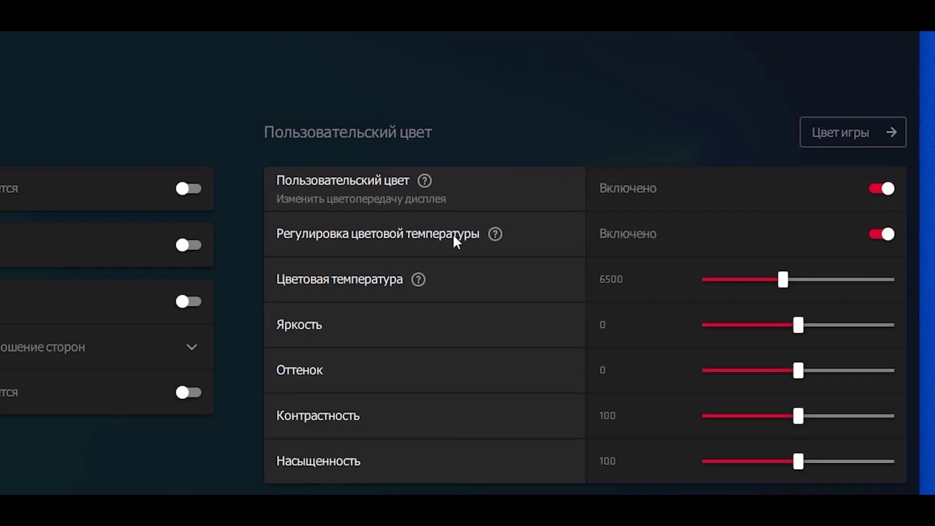
left_click_drag(820, 326, 829, 326)
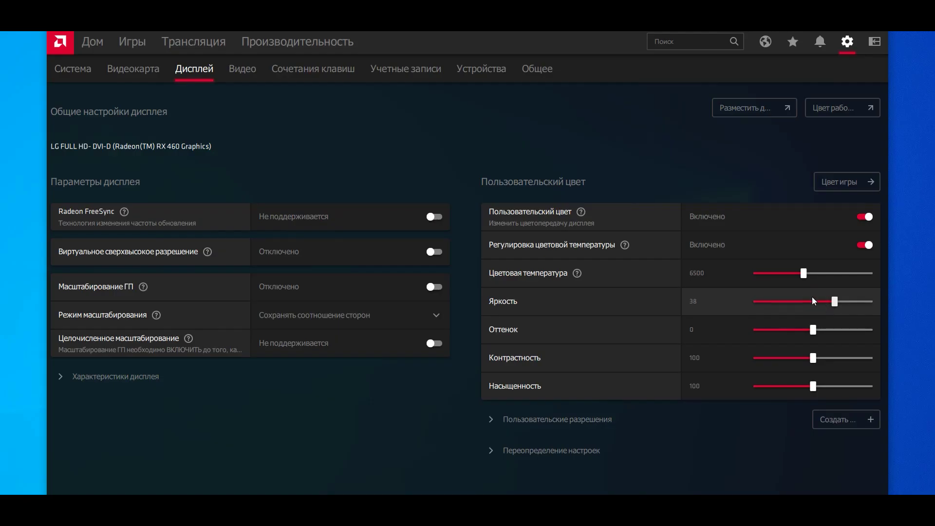
left_click(865, 217)
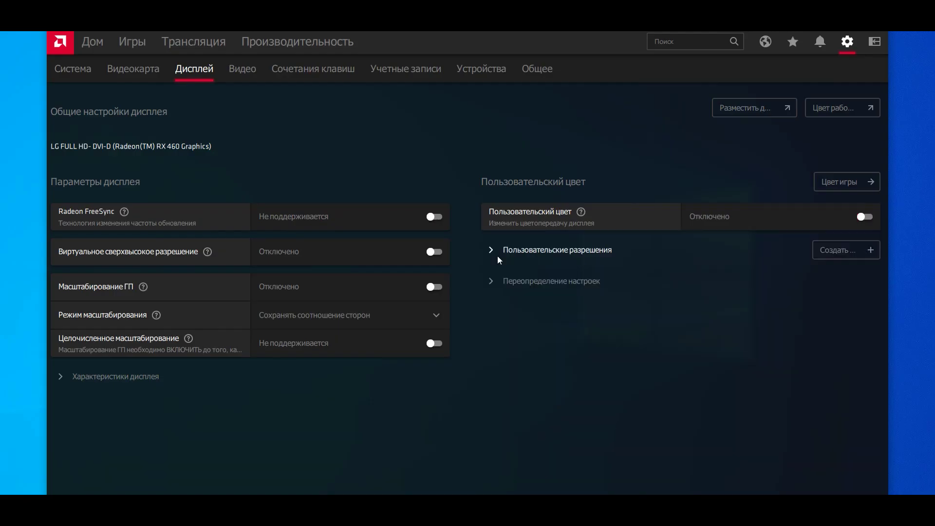
Step: Expand the display's custom resolutions list and open the form for creating a new custom resolution
left_click(489, 251)
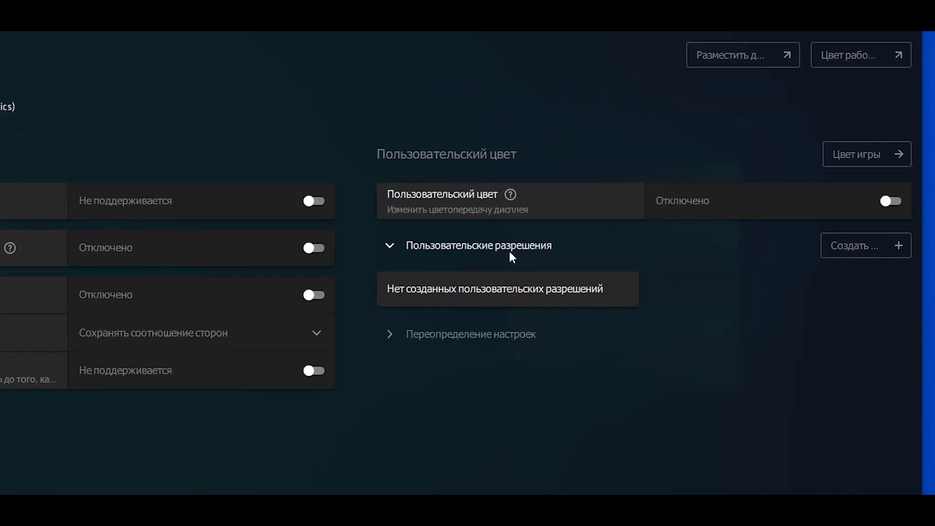
left_click(869, 245)
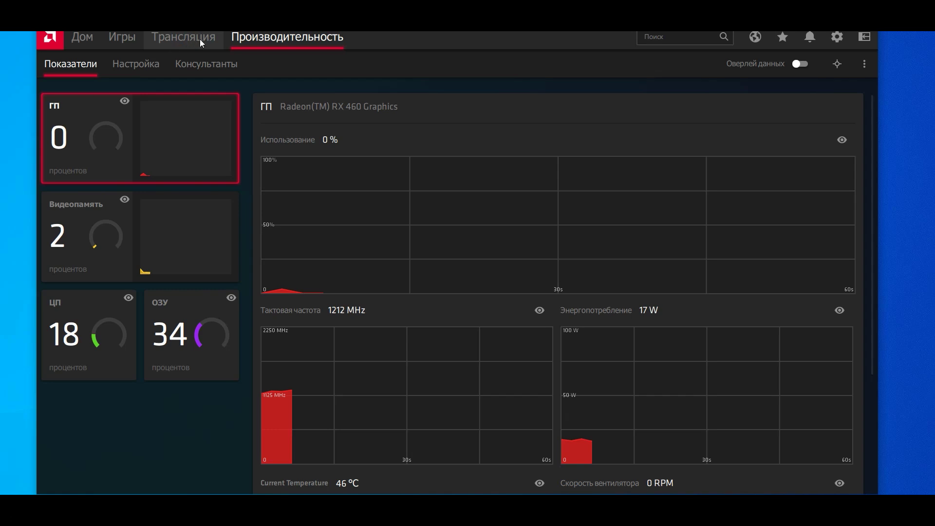
Step: Open performance tuning from the Grand Theft Auto V profile and switch the GPU tuning control to "Вручную"
left_click(135, 68)
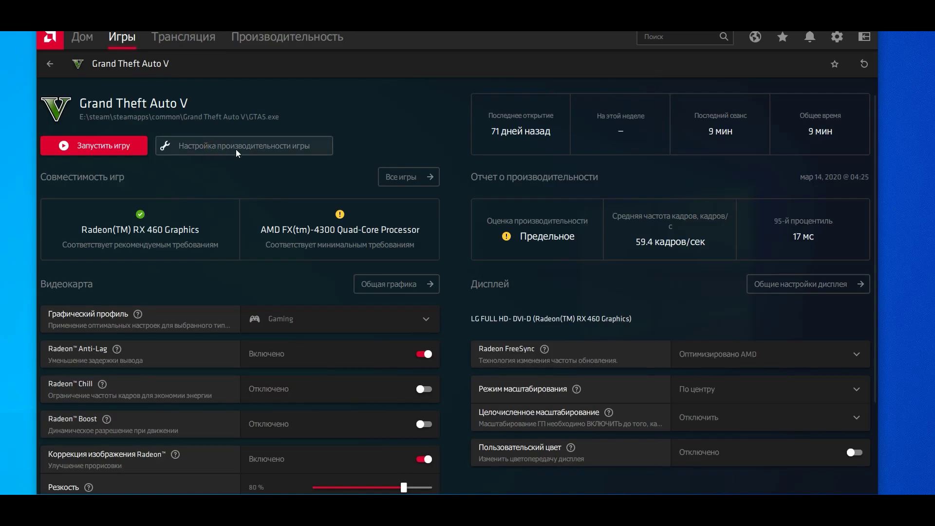
left_click(232, 148)
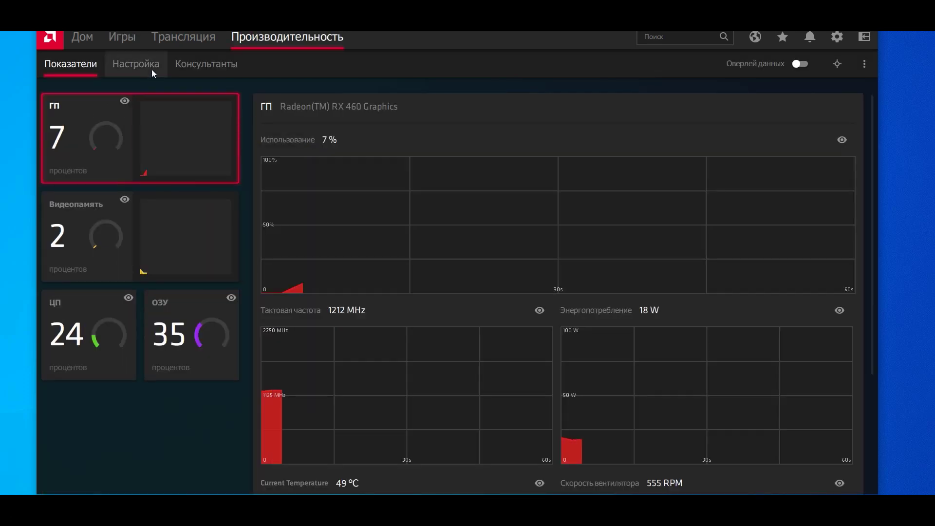
left_click(147, 70)
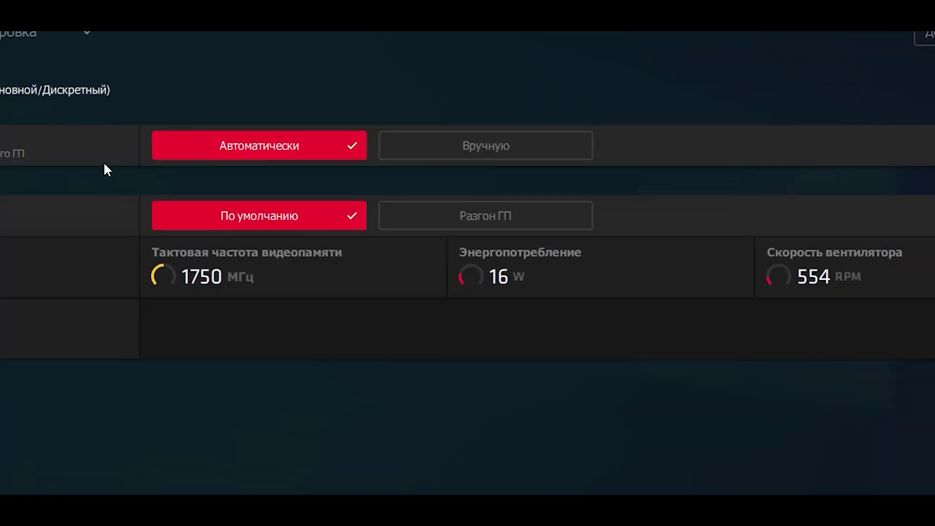
left_click(468, 148)
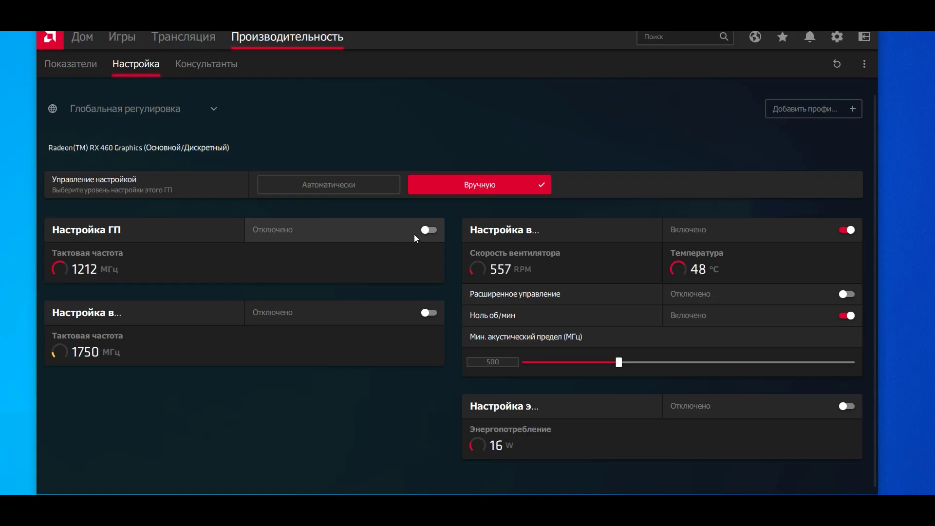
Step: Enable GPU tuning with the maximum frequency at 3%, and enable video memory tuning with a slightly raised frequency
left_click(425, 229)
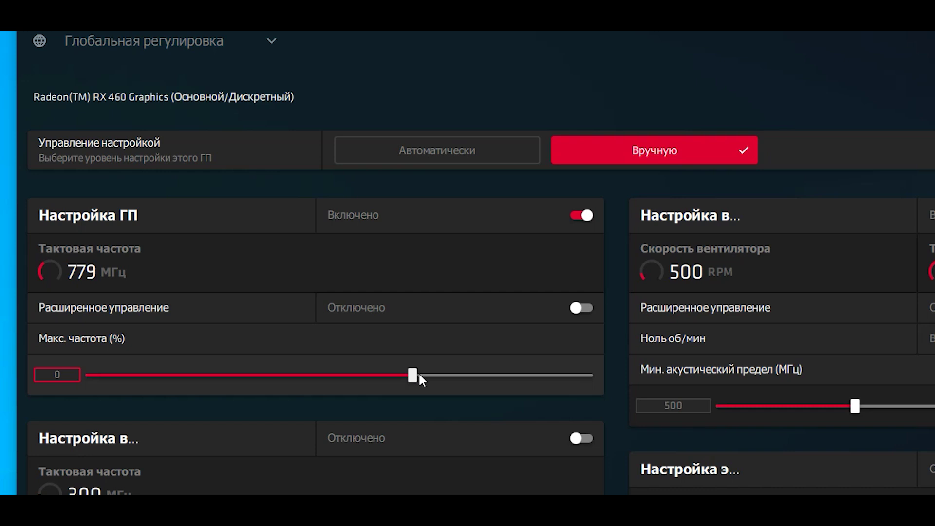
left_click_drag(413, 375, 417, 375)
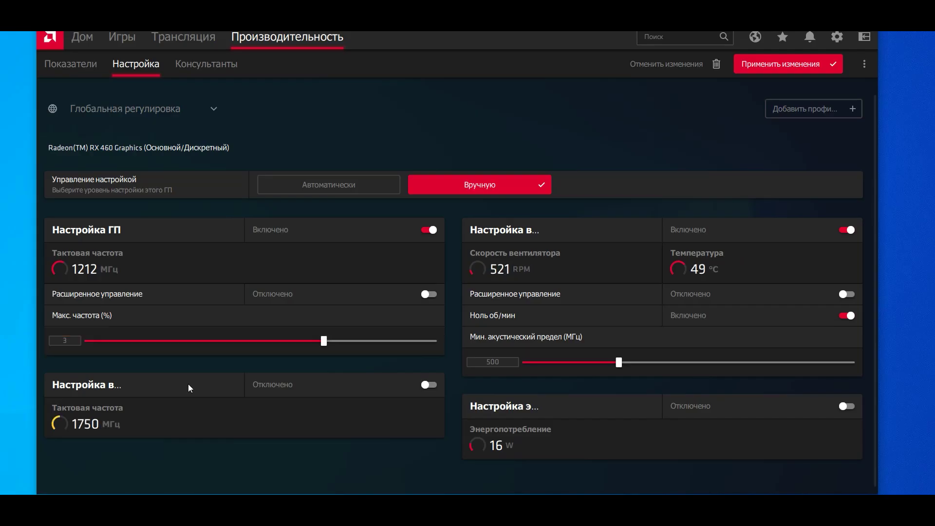
left_click(428, 385)
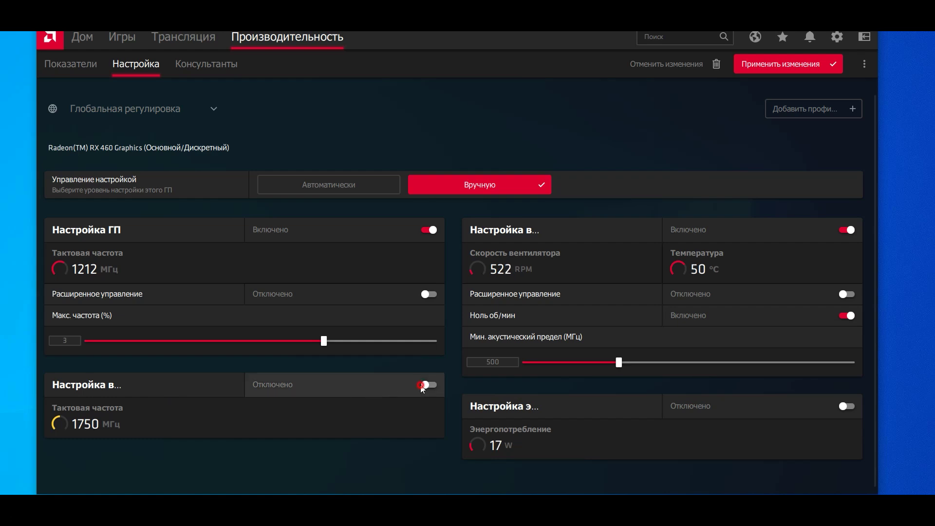
scroll(282, 438, "down", 2)
left_click_drag(271, 440, 277, 440)
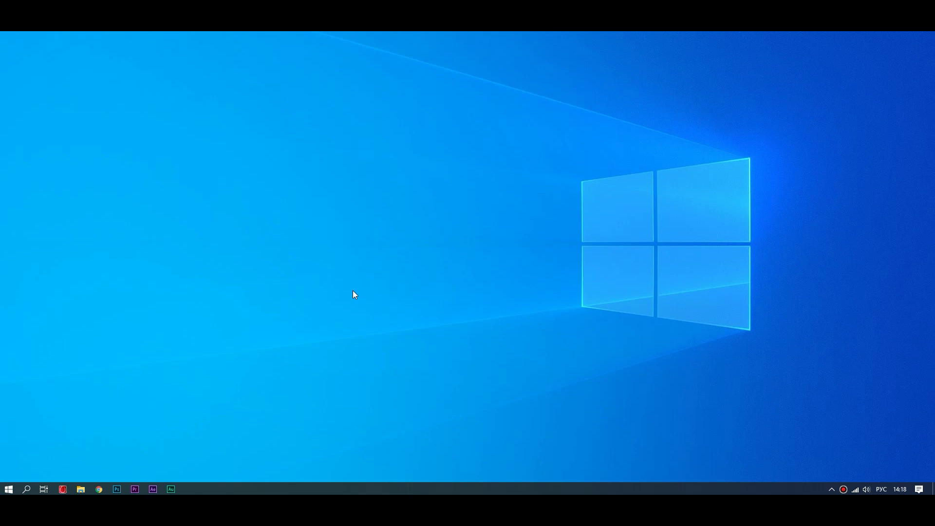
Step: Switch to File Explorer and go from its location list to the Windows Control Panel
left_click(82, 490)
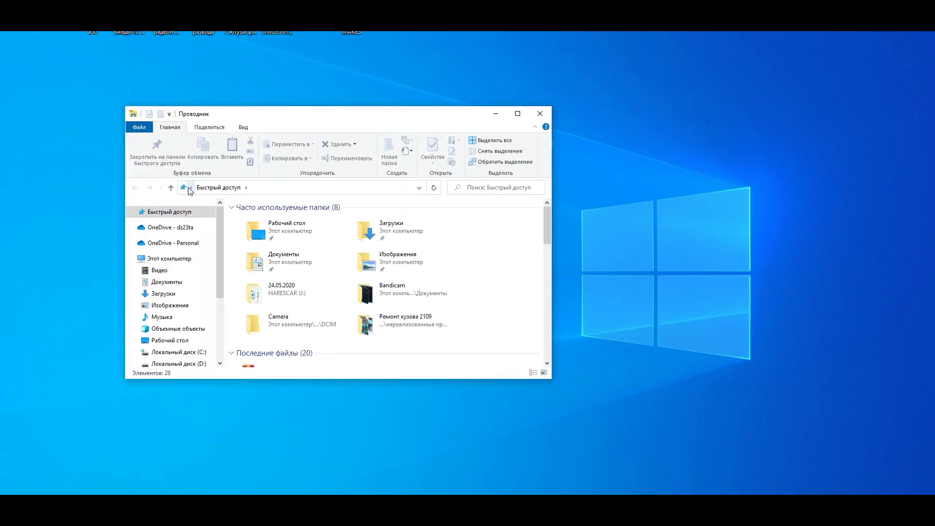
left_click(191, 187)
left_click(223, 307)
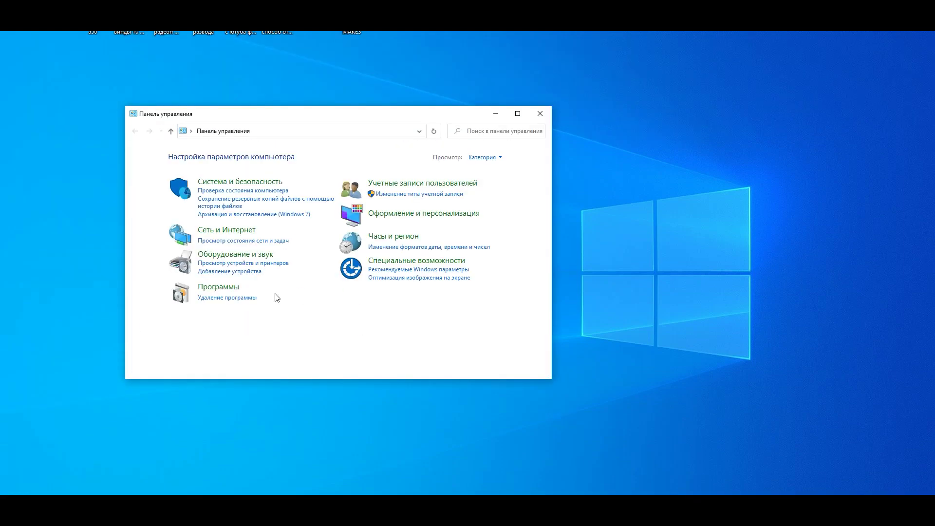
Step: Change the Control Panel from category view to the list of all items and open "Электропитание"
left_click(482, 157)
left_click(487, 183)
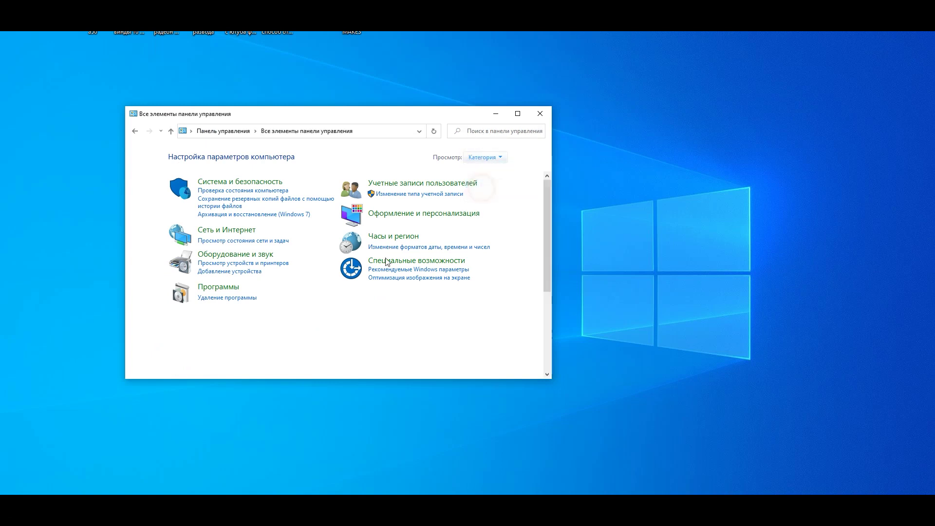
scroll(350, 263, "down", 5)
scroll(350, 263, "down", 2)
left_click(307, 367)
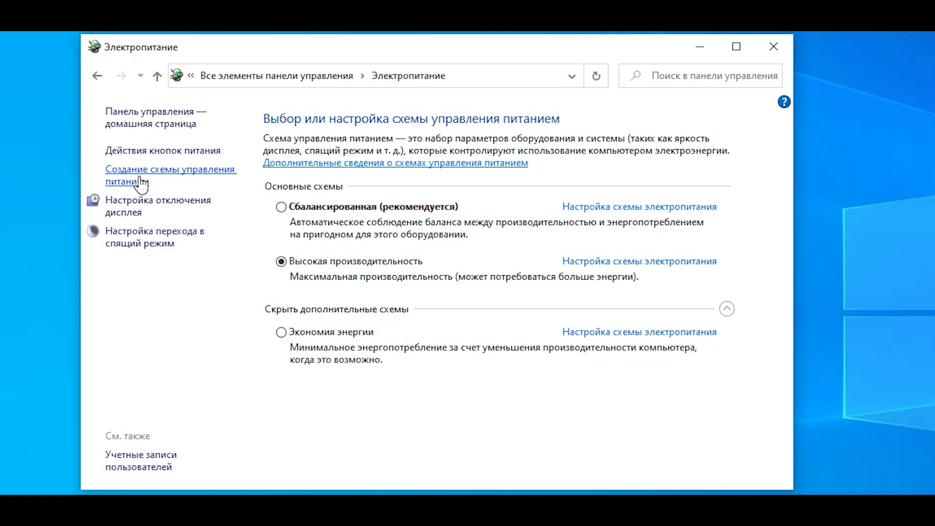
Step: Try creating a power plan based on "Высокая производительность" and cancel the creation
left_click(129, 182)
left_click(258, 272)
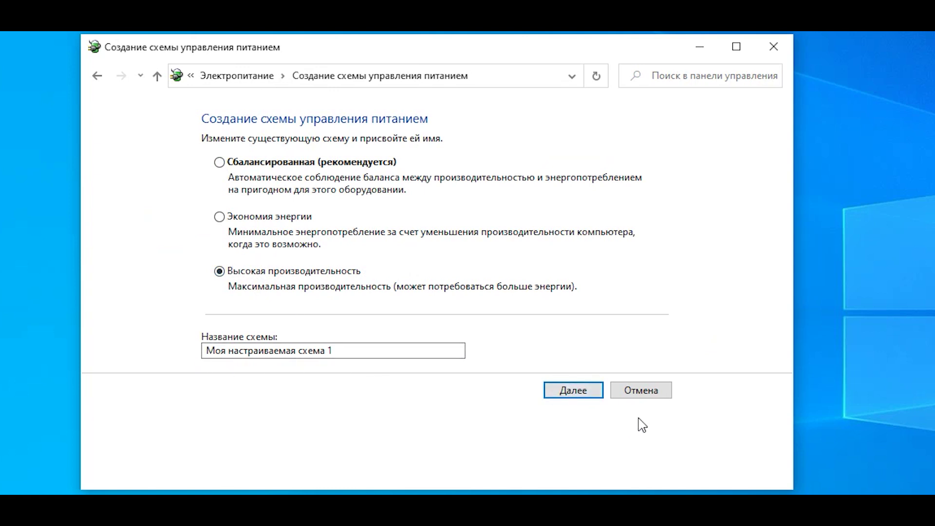
left_click(649, 395)
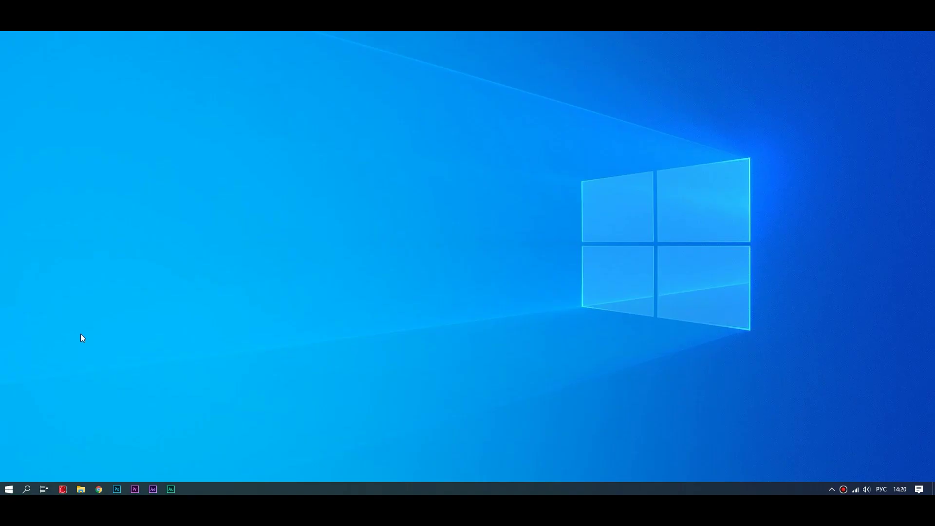
Step: Open Windows Settings, go to "Обновление и безопасность" and open the additional parameters of Windows Update
left_click(8, 489)
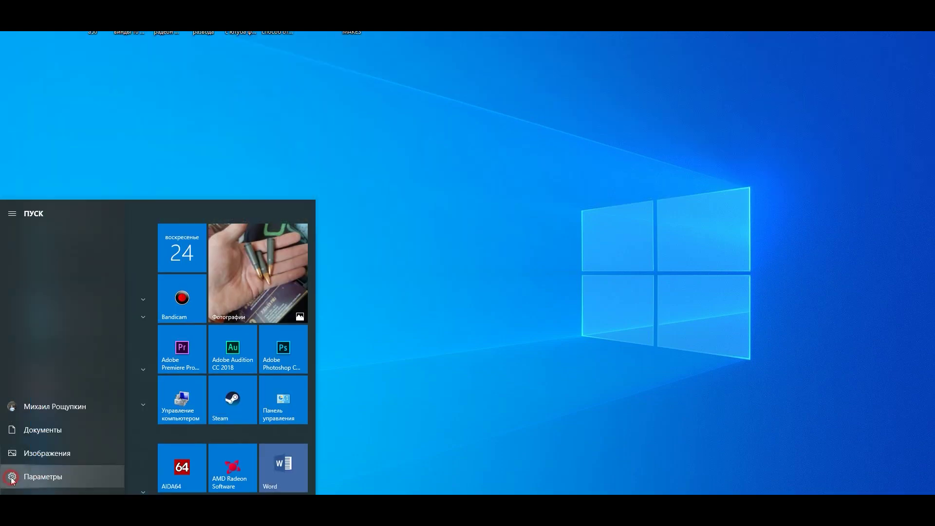
left_click(11, 477)
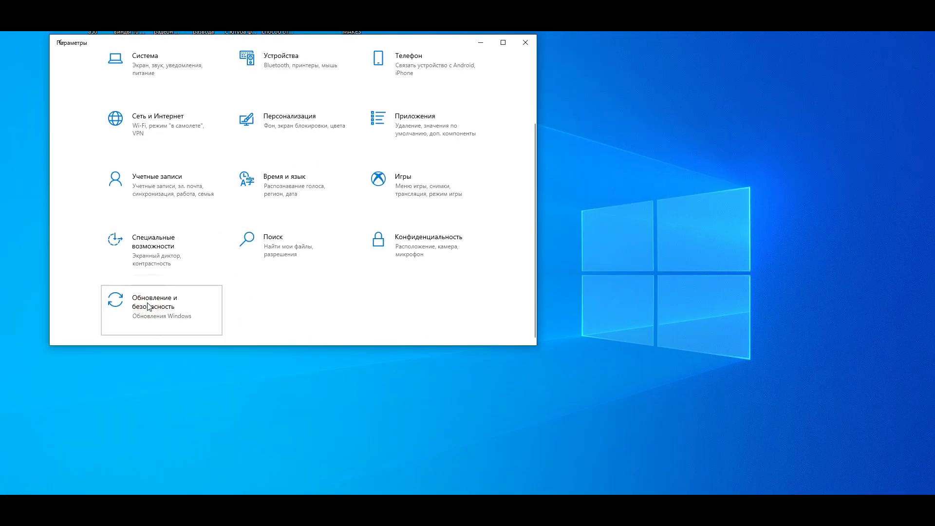
left_click(149, 307)
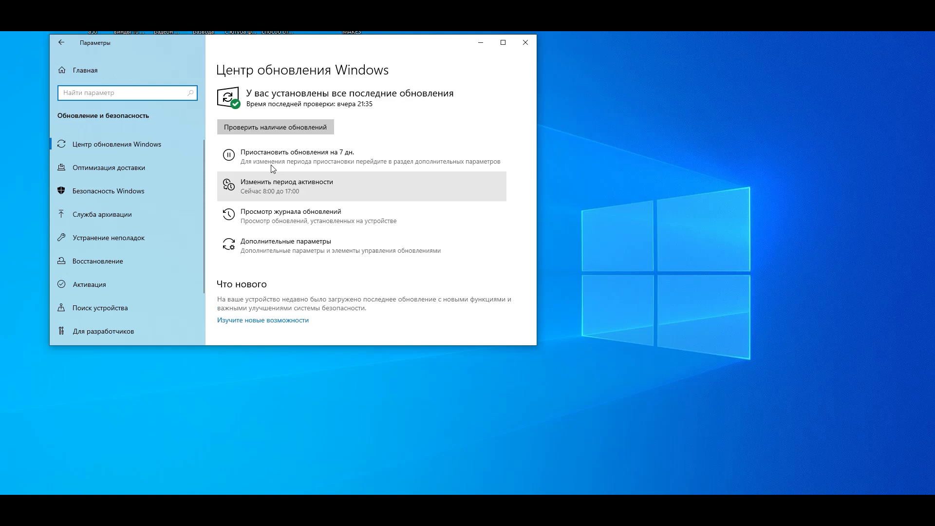
type("--")
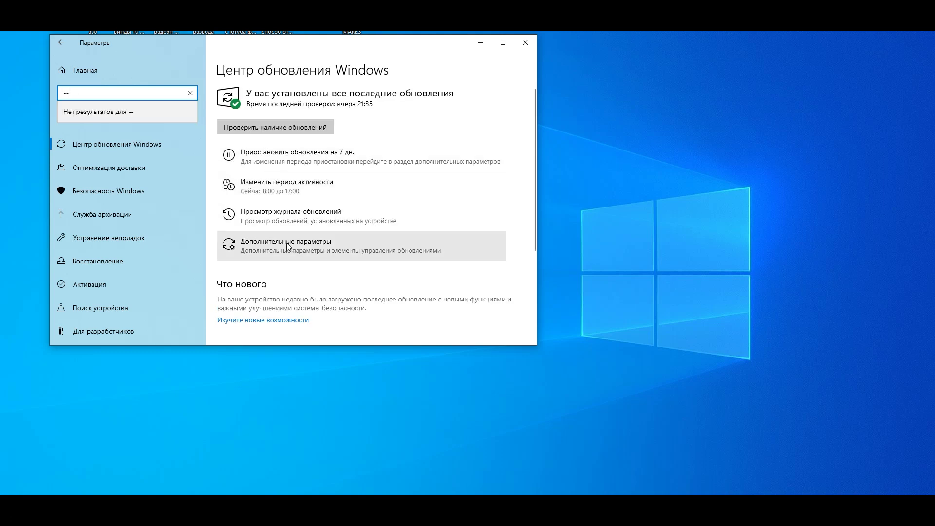
left_click(267, 246)
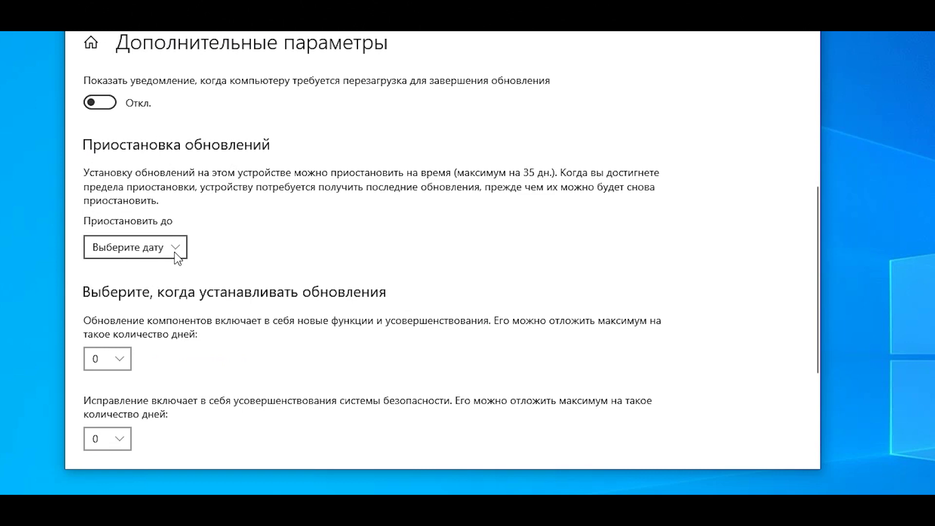
Step: Open the date choices for pausing Windows updates and look through the available options
left_click(168, 250)
scroll(136, 375, "down", 2)
scroll(136, 376, "down", 7)
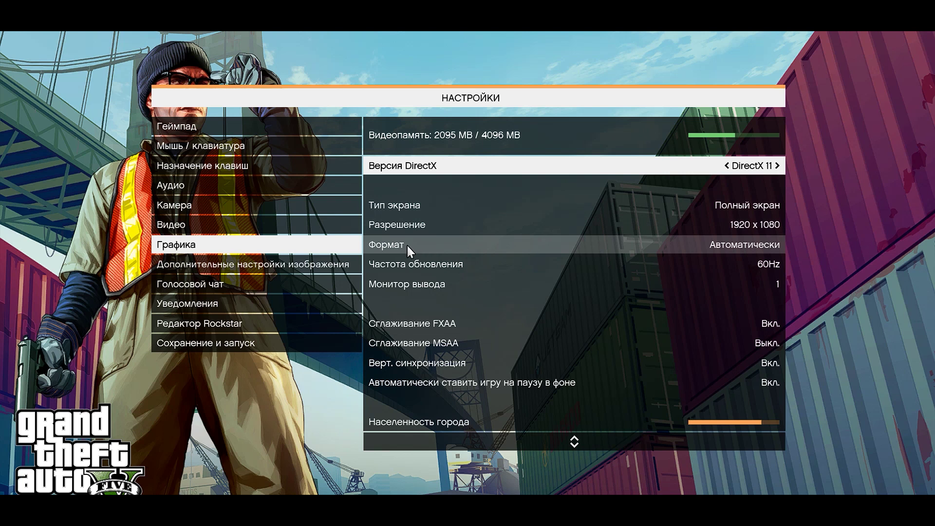
Step: Try the different "Формат" options in the Grand Theft Auto V graphics settings, ending on "Автоматически"
left_click(714, 247)
left_click(728, 246)
left_click(750, 245)
left_click(749, 245)
left_click(750, 245)
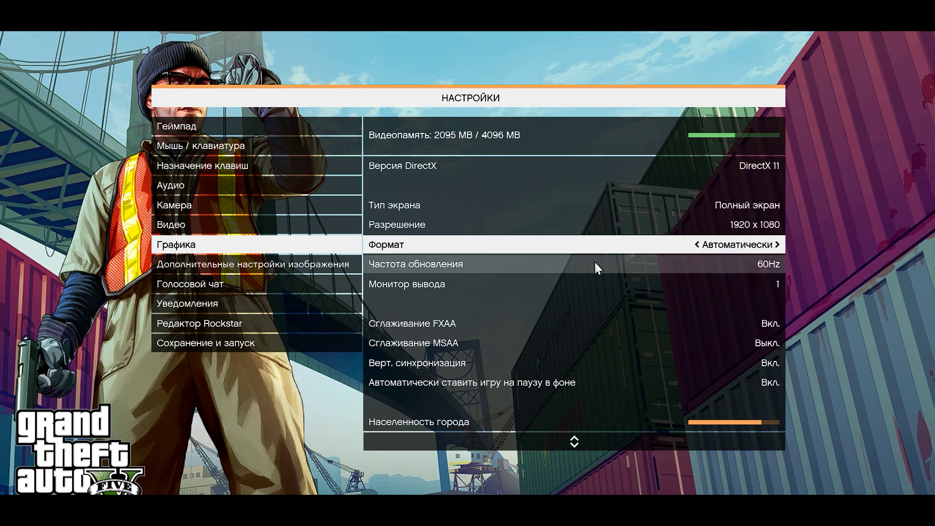
Step: Review the game's refresh rate, population and texture, shader, shadow and reflection quality settings
left_click(730, 269)
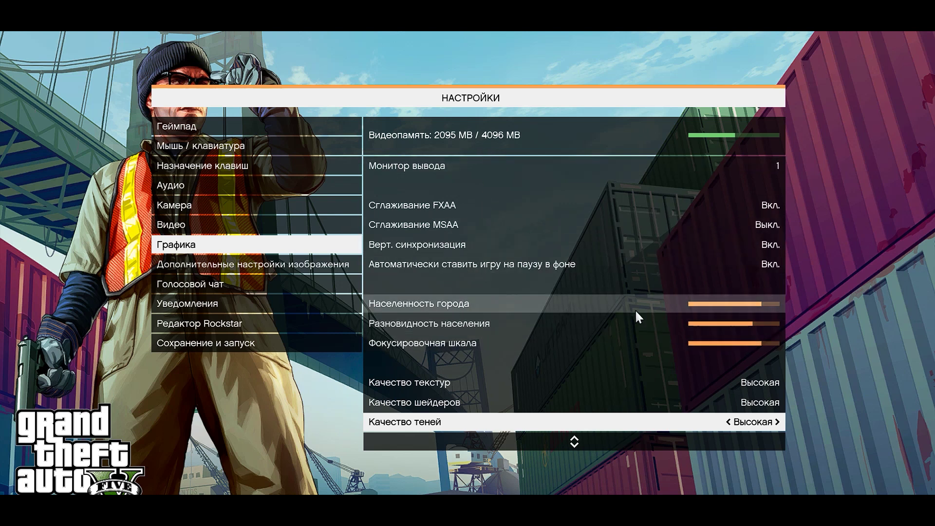
scroll(552, 259, "down", 8)
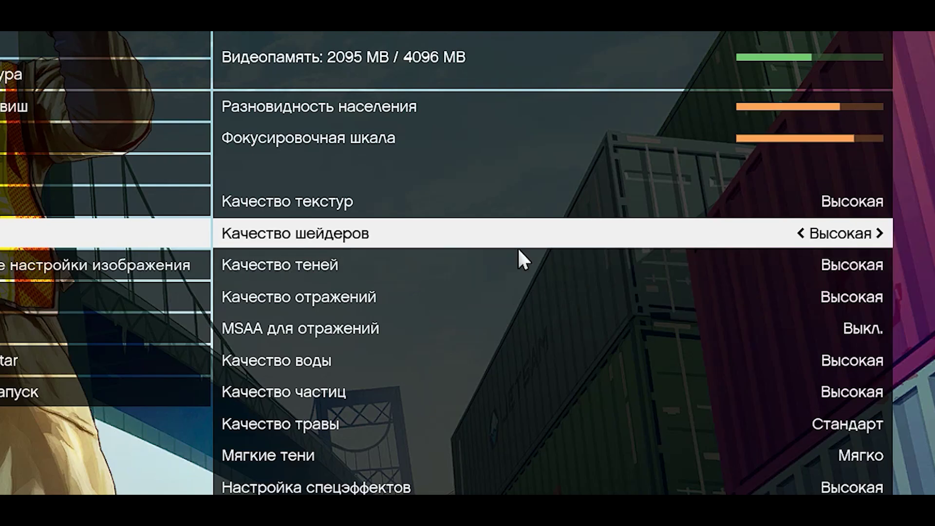